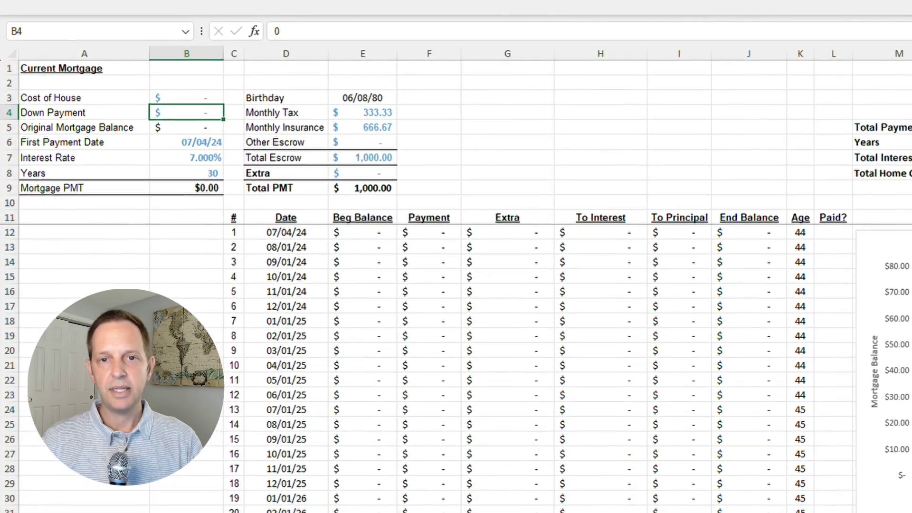
Enter a $400,000 house cost and a $20,000 down payment
left_click(187, 97)
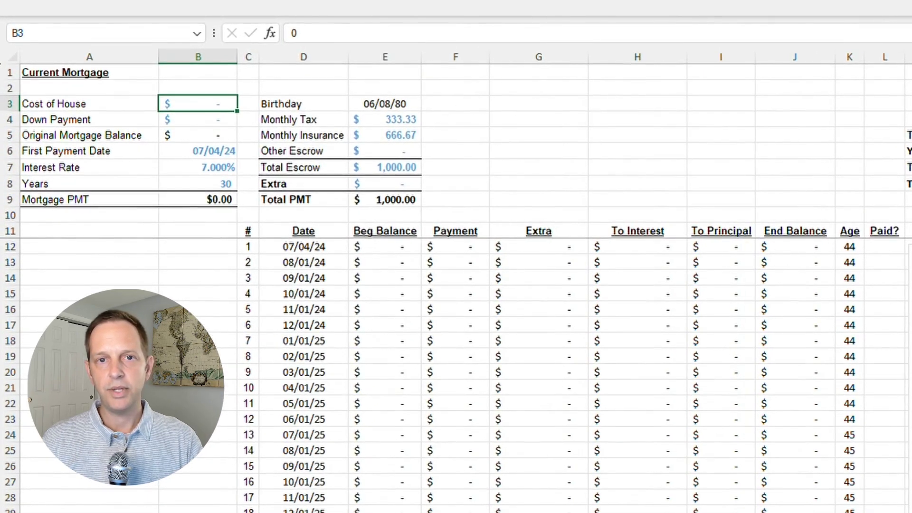
type("400000")
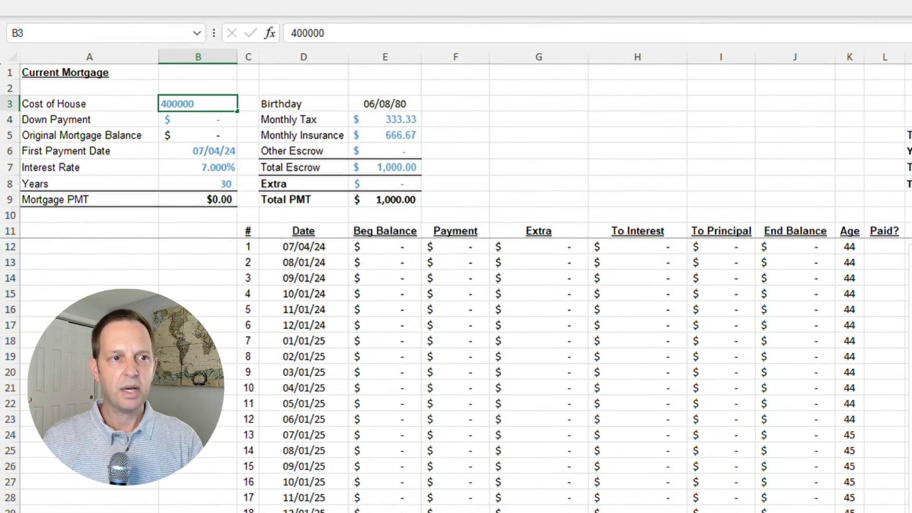
key("Return")
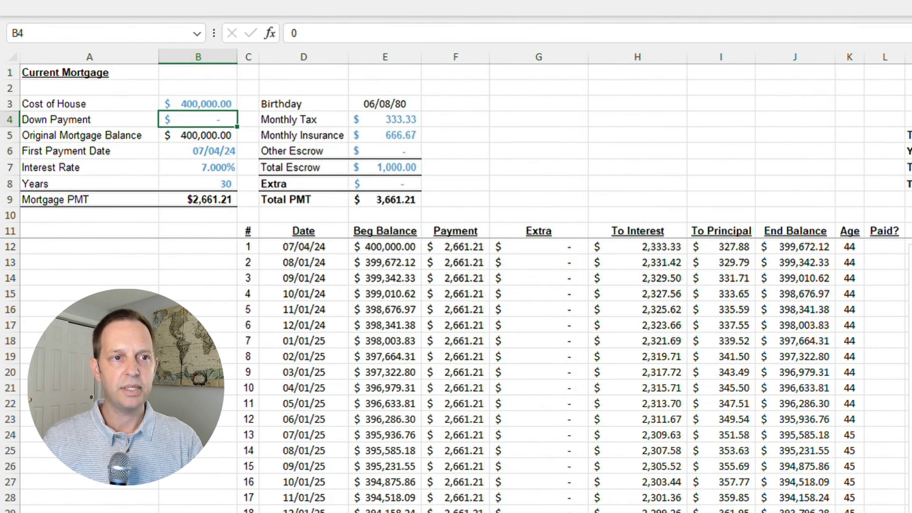
type("20000")
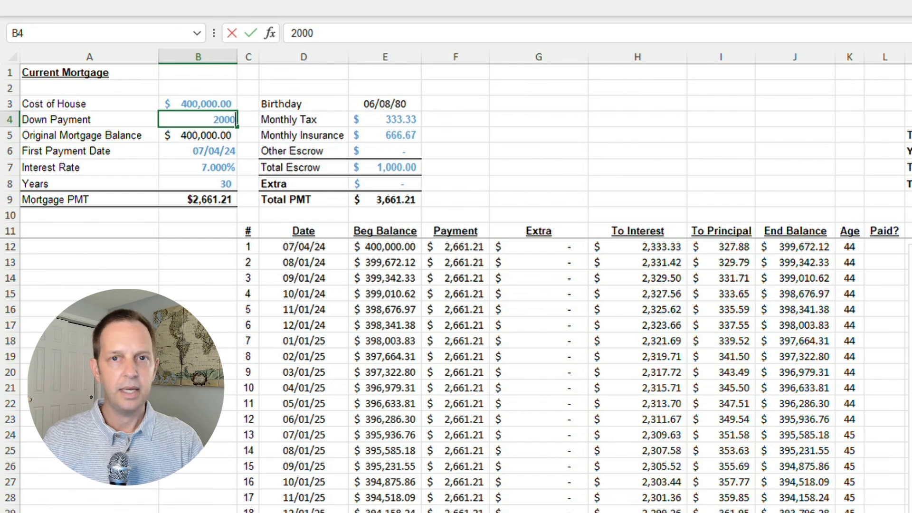
key("Return")
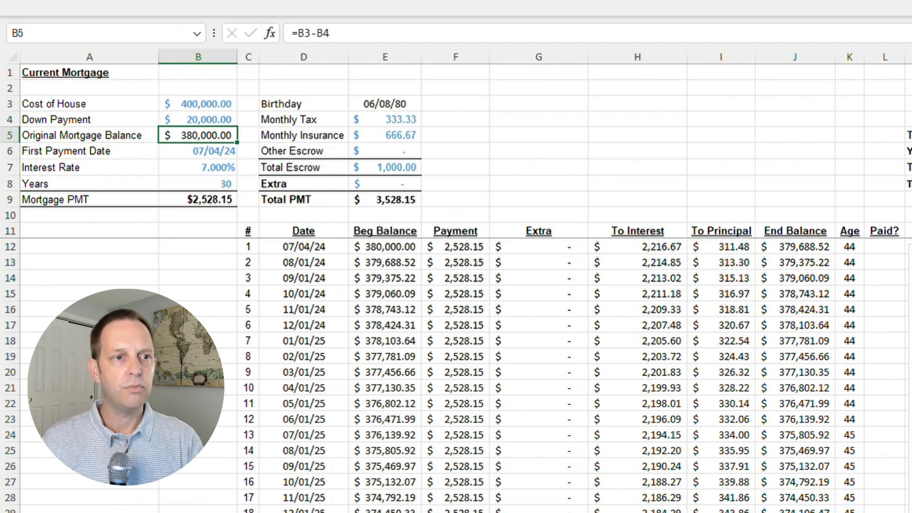
Set the first payment date to 04/01/2022 and the rate to 4%, then check the $1,814.18 payment
left_click(199, 151)
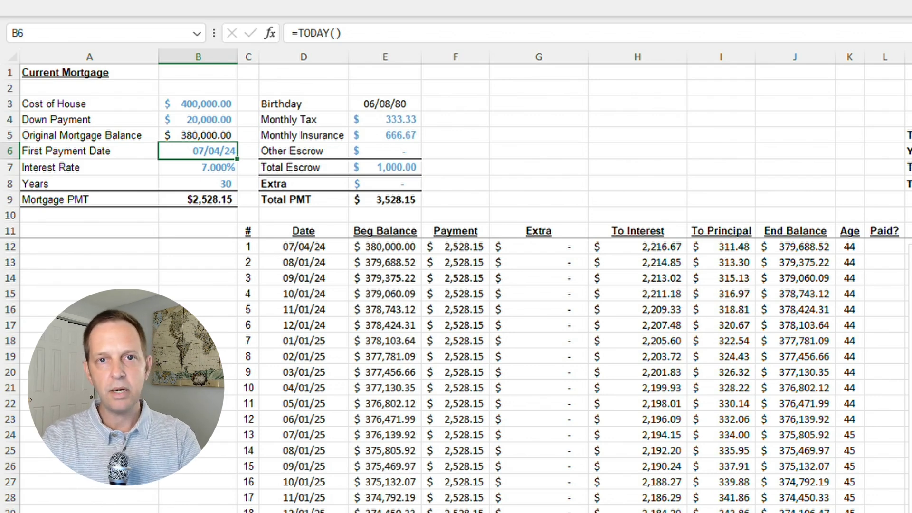
type("0")
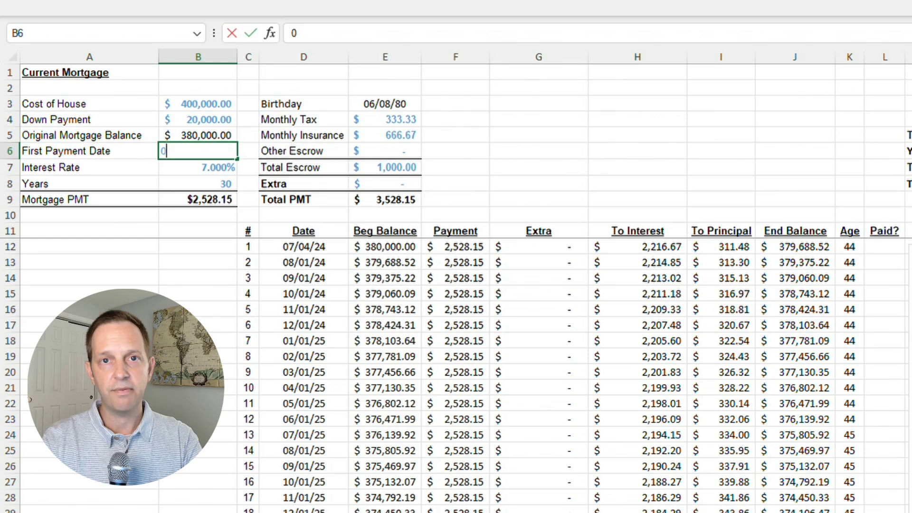
type("4/01")
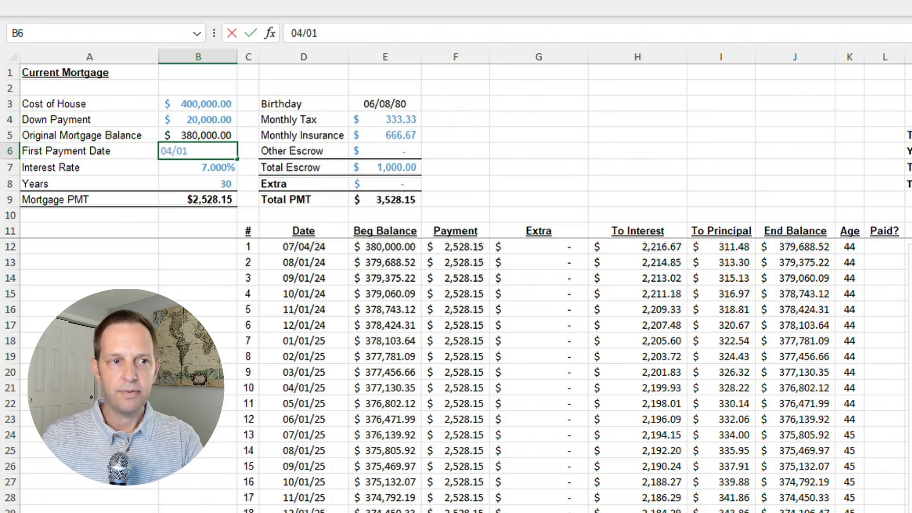
type("/2022")
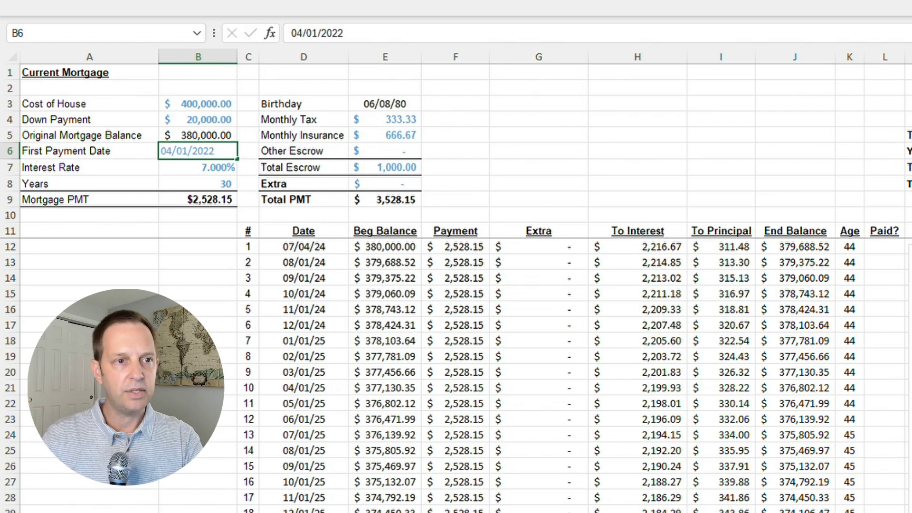
key("Return")
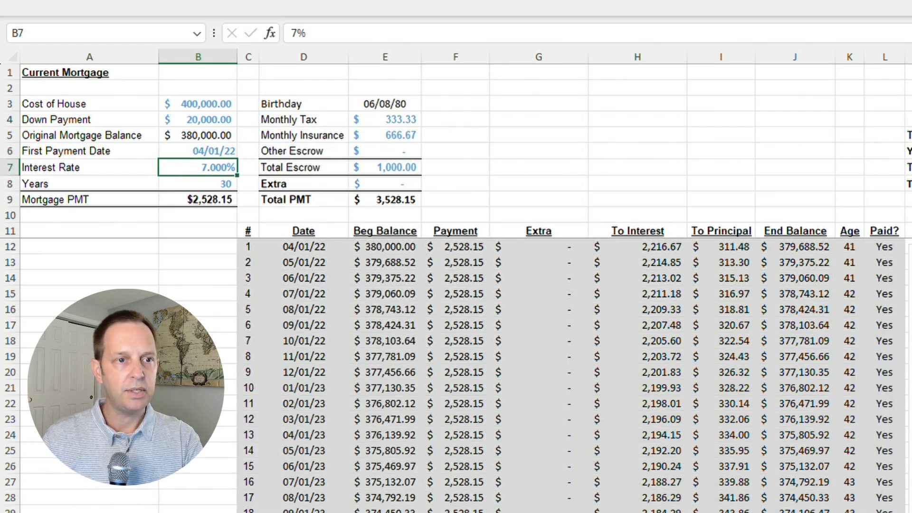
type("4")
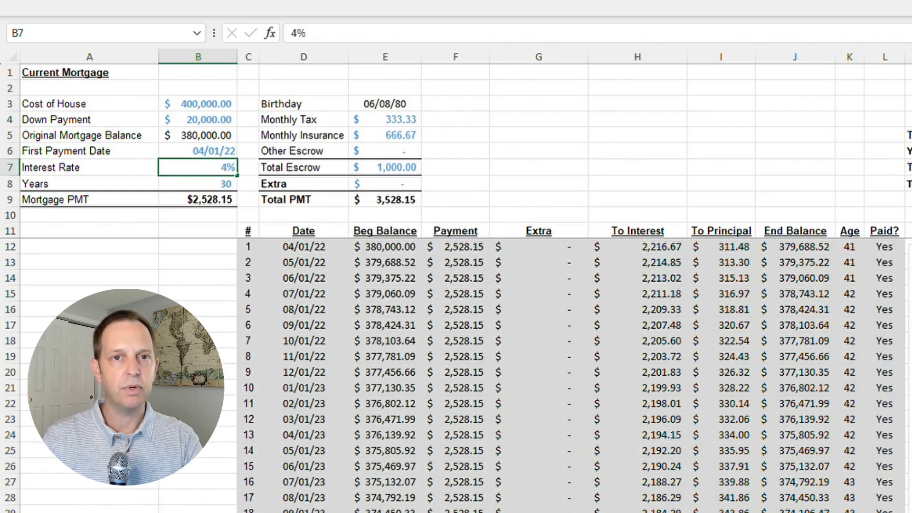
key("Return")
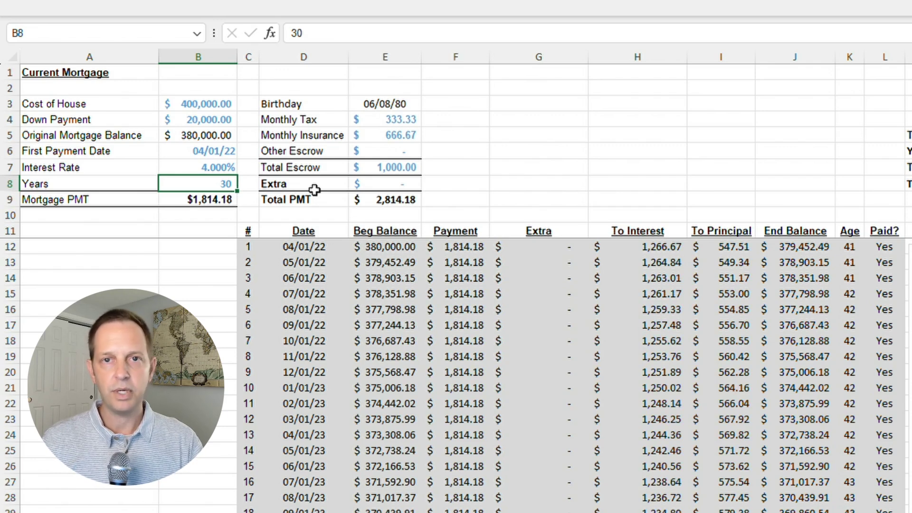
key("Down")
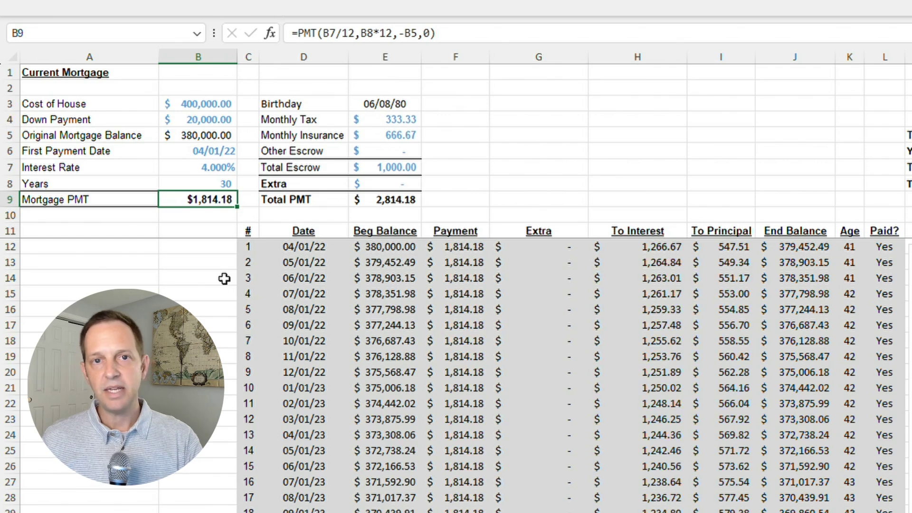
key("Up")
key("Up")
key("Up")
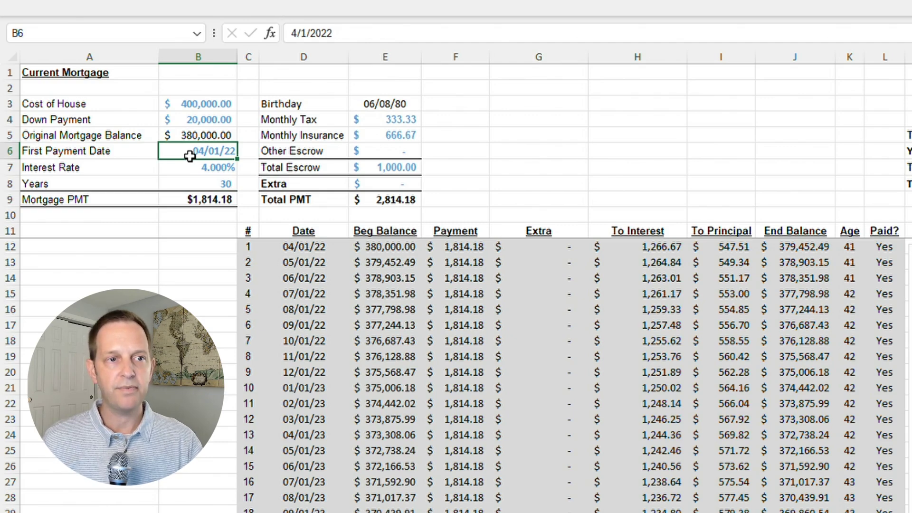
Review the amortization table, then set the birthday in E3 to 06/05/77
scroll(352, 328, "down", 1)
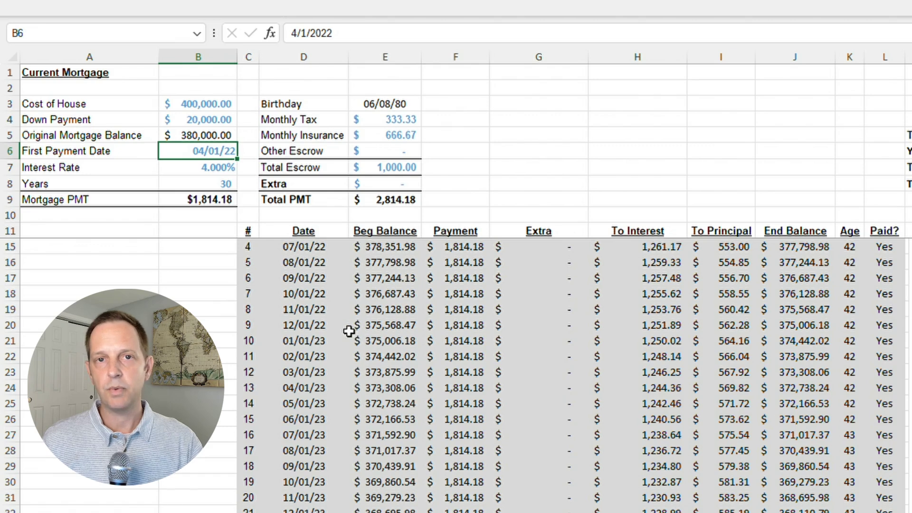
scroll(349, 331, "down", 4)
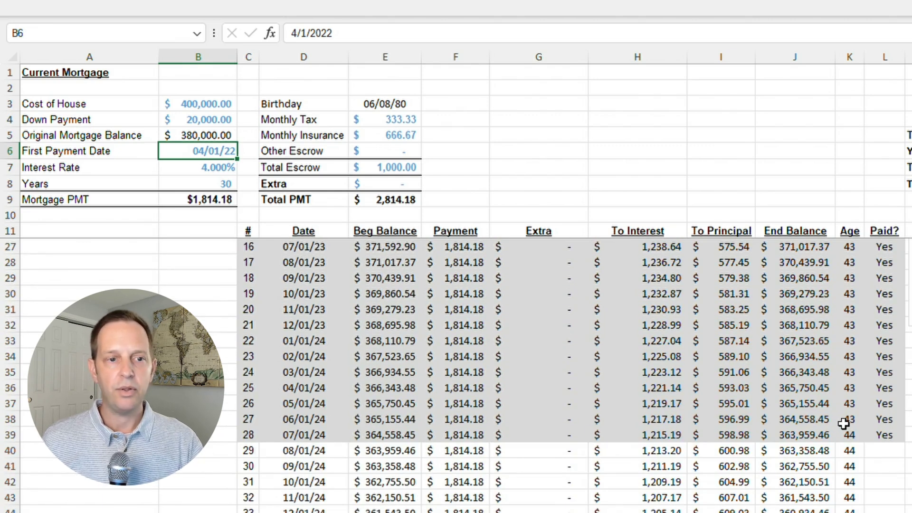
scroll(404, 444, "up", 5)
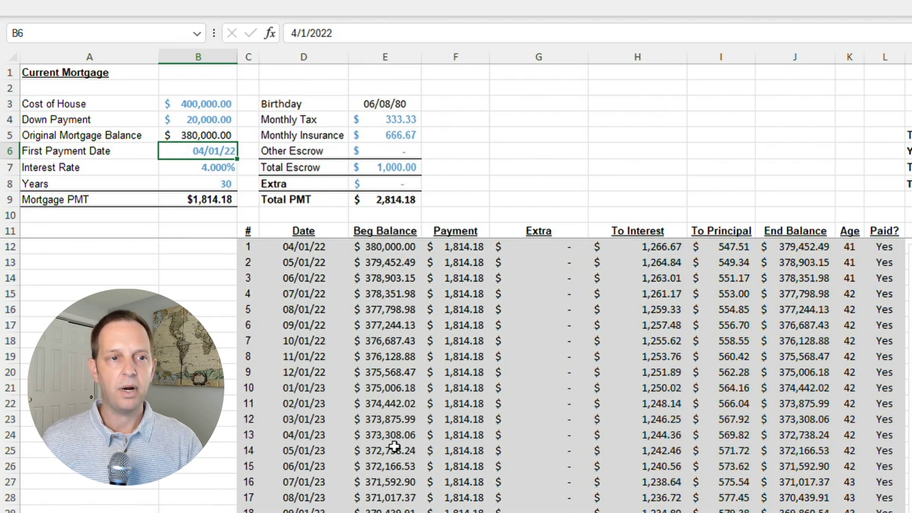
left_click(637, 310)
left_click(368, 104)
key("ctrl+z")
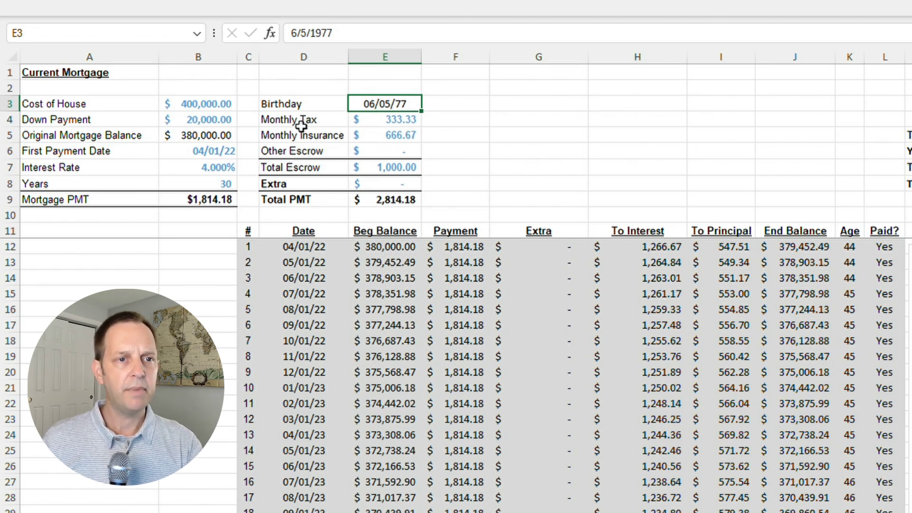
Review the tax, insurance and escrow rows, the Total PMT row, and the B9 payment formula
left_click_drag(301, 122, 350, 147)
left_click(346, 168)
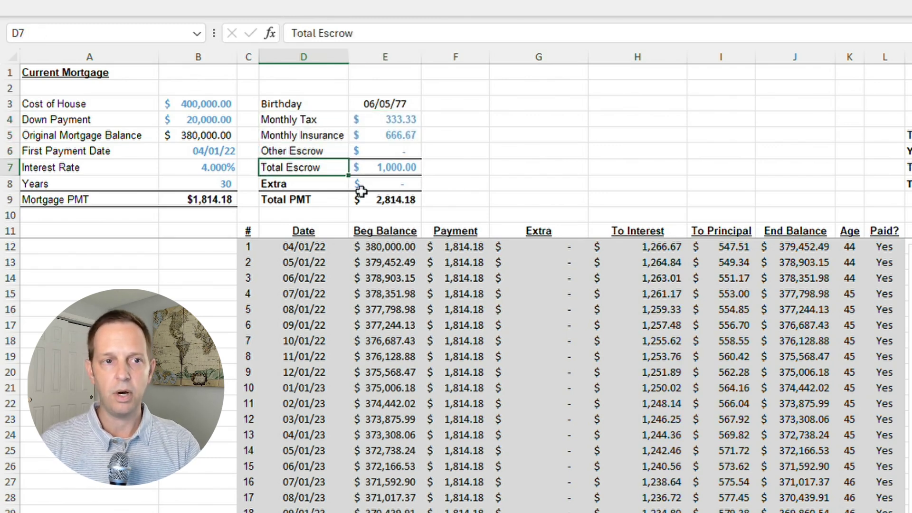
left_click_drag(333, 213, 362, 199)
left_click(137, 214)
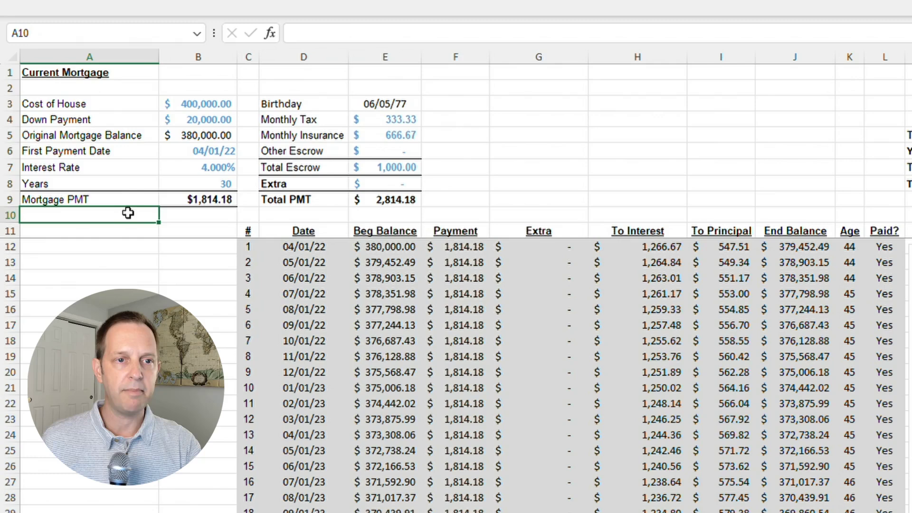
left_click(186, 200)
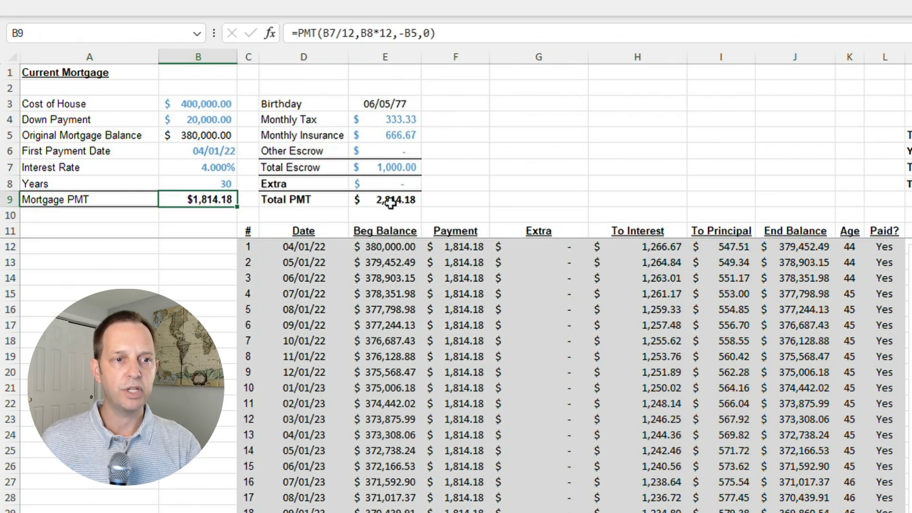
Enter a $100 extra monthly payment in E8
left_click(393, 185)
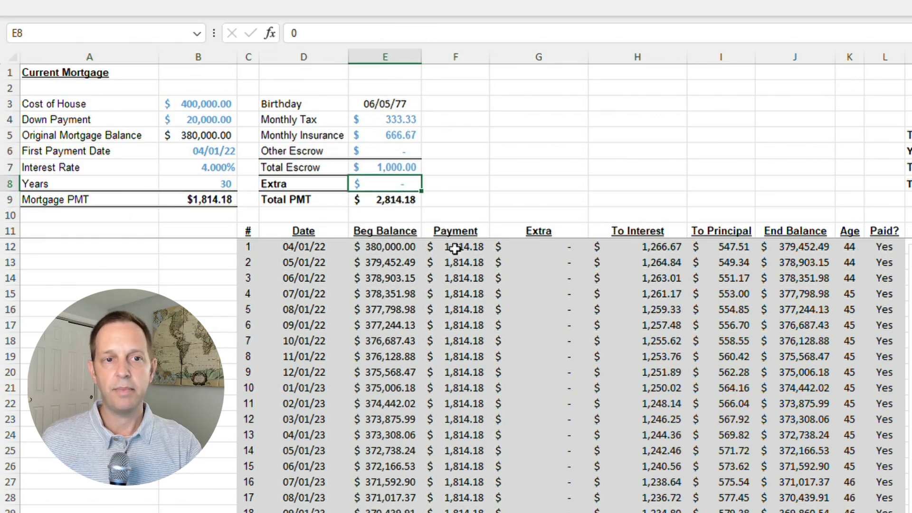
type("100")
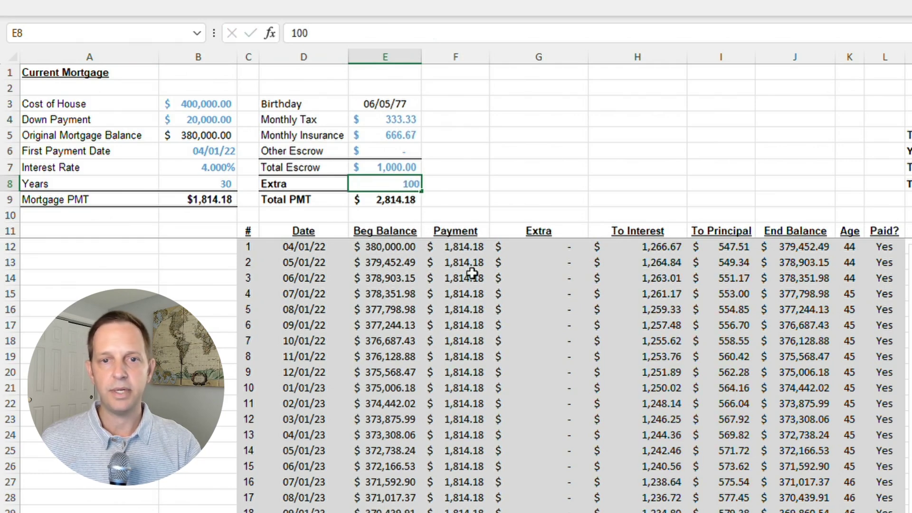
key("Return")
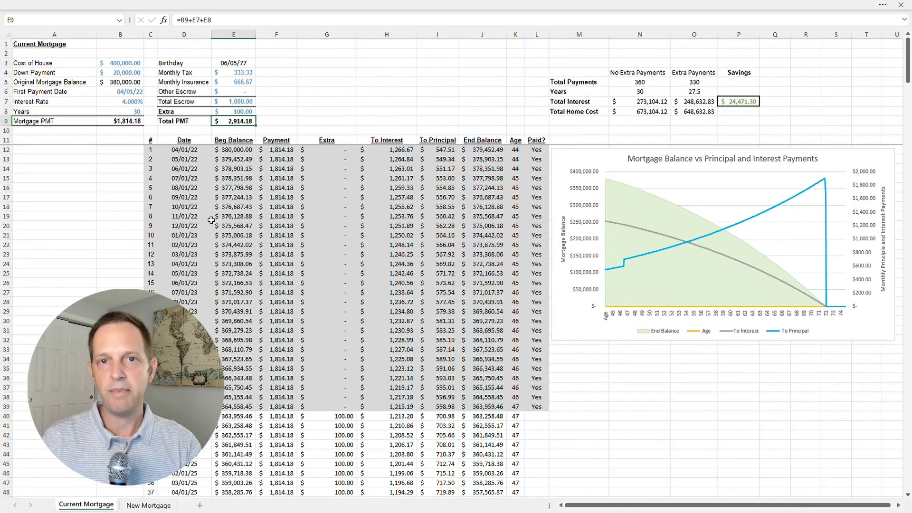
Clear the extra payment and compare the no-extra totals, such as 360 total payments
scroll(328, 241, "down", 3)
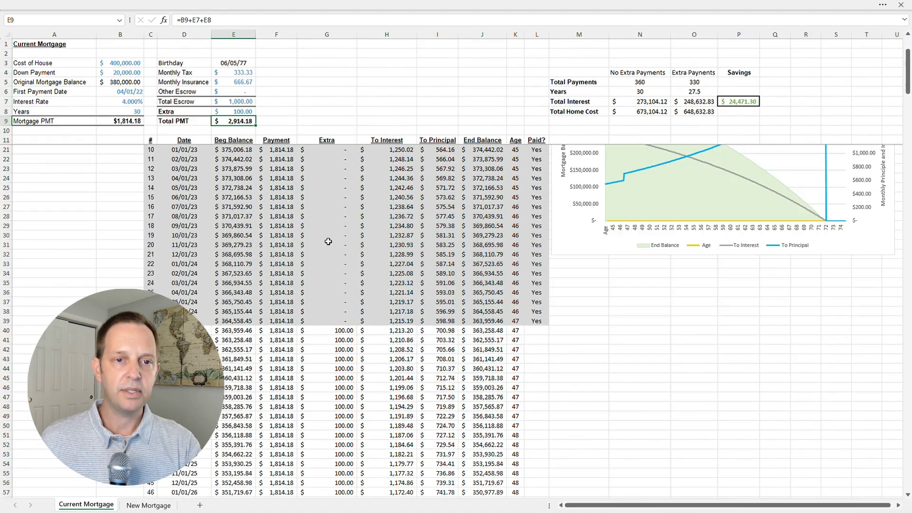
scroll(328, 241, "down", 3)
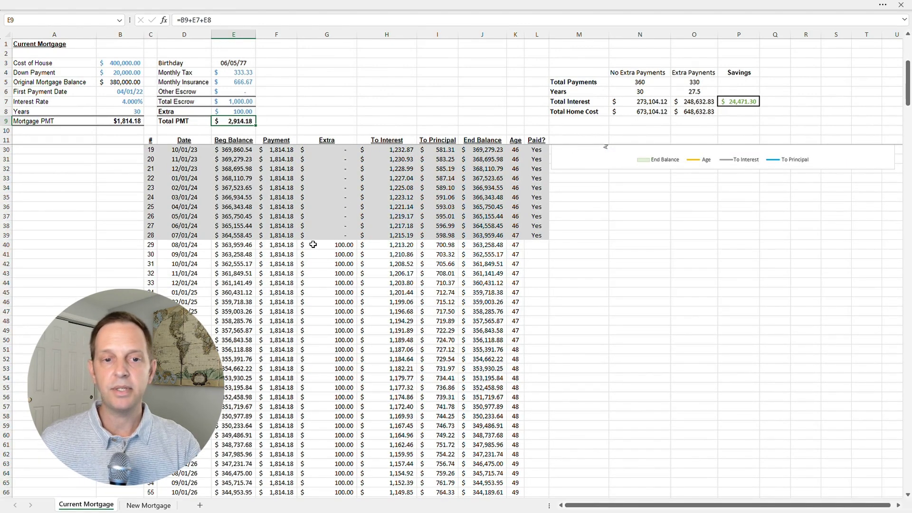
scroll(313, 244, "up", 6)
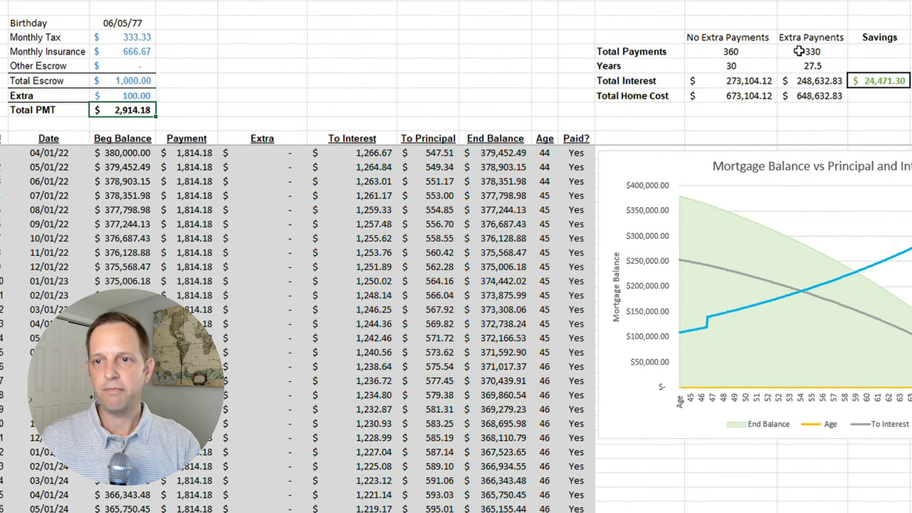
left_click(144, 95)
key("Delete")
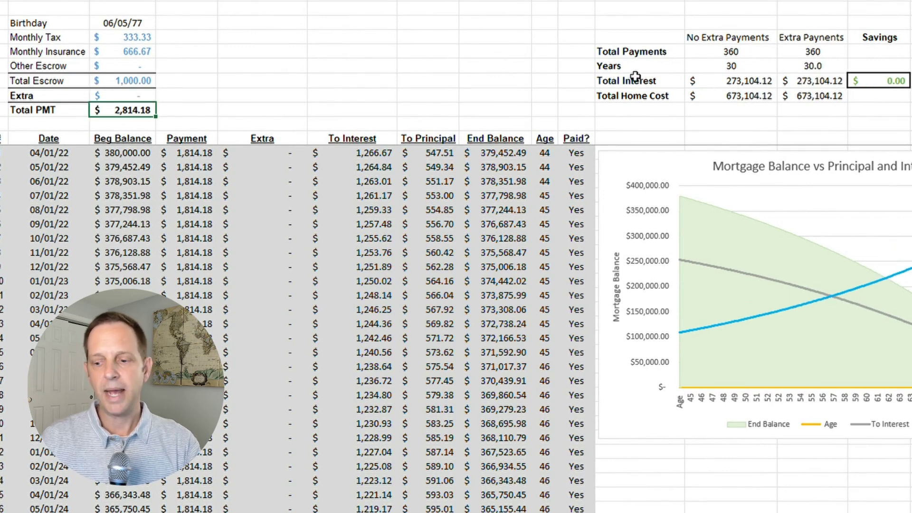
left_click_drag(713, 38, 720, 100)
left_click(742, 52)
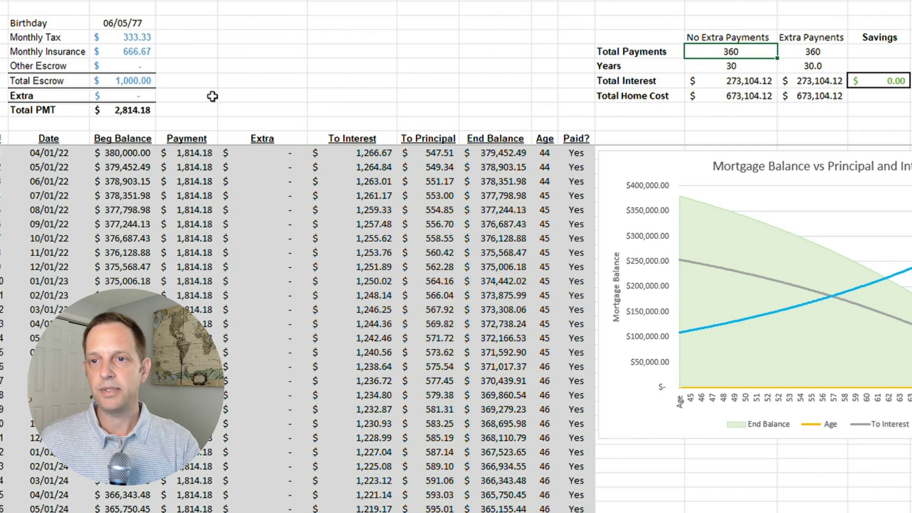
Re-enter 100 as the monthly extra payment, giving payoff in 330 payments
left_click(143, 96)
type("100")
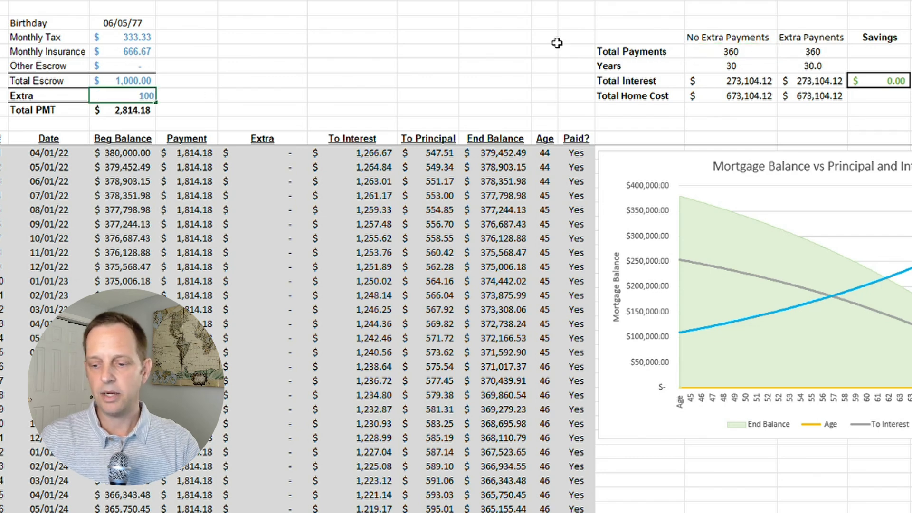
key("Return")
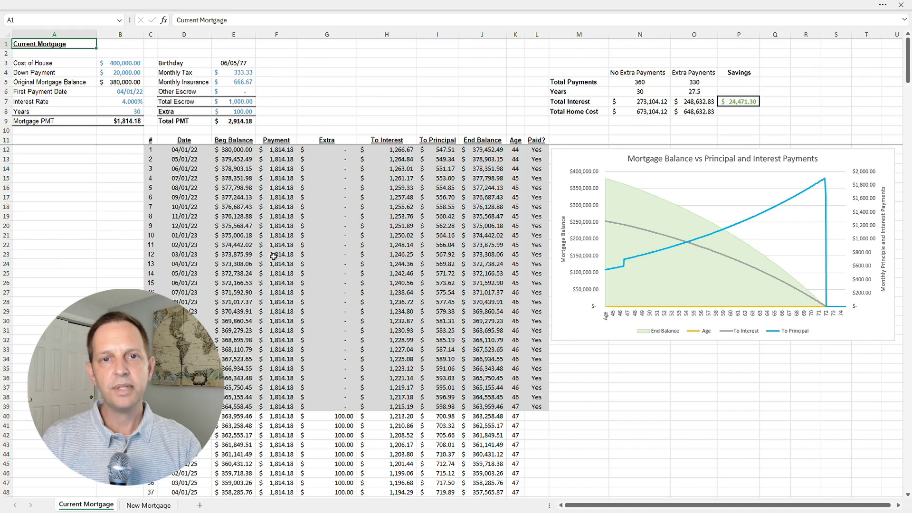
Inspect the end balance formulas in rows 39 and 40 of the schedule
scroll(223, 319, "down", 2)
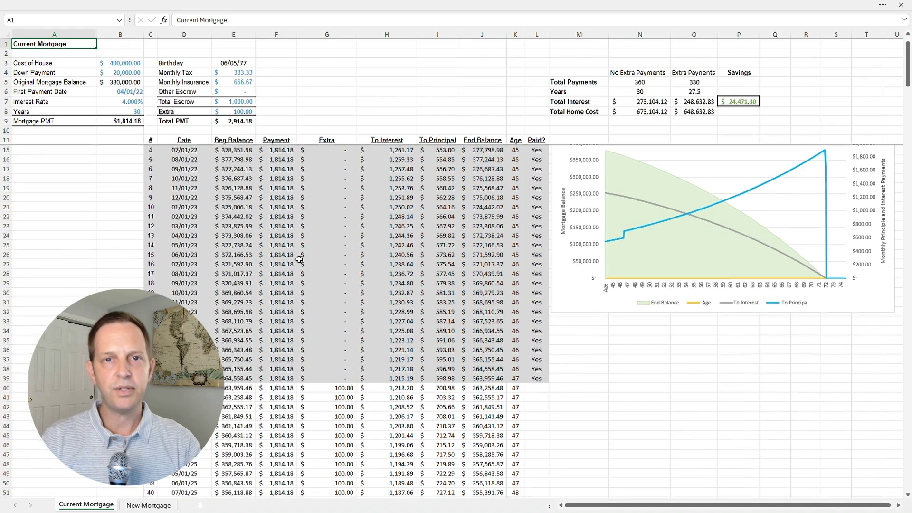
scroll(302, 262, "down", 3)
left_click(501, 274)
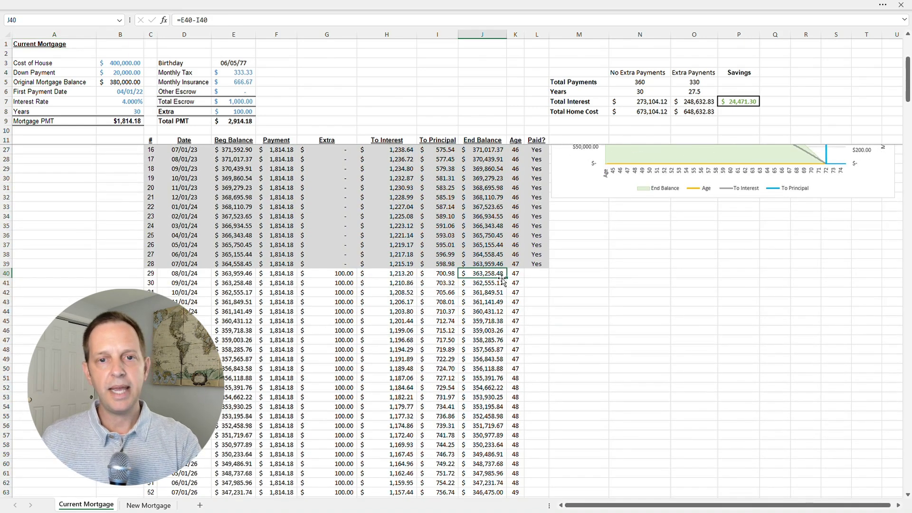
left_click(479, 263)
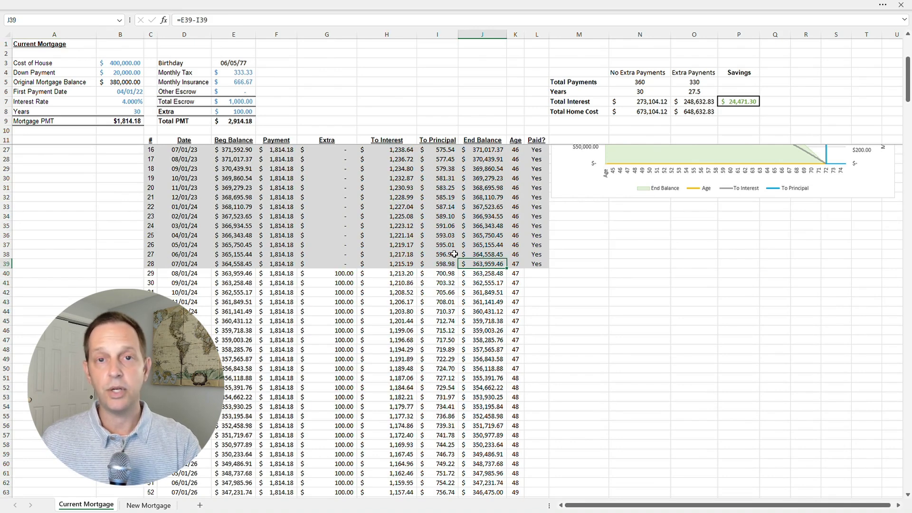
scroll(411, 274, "down", 1)
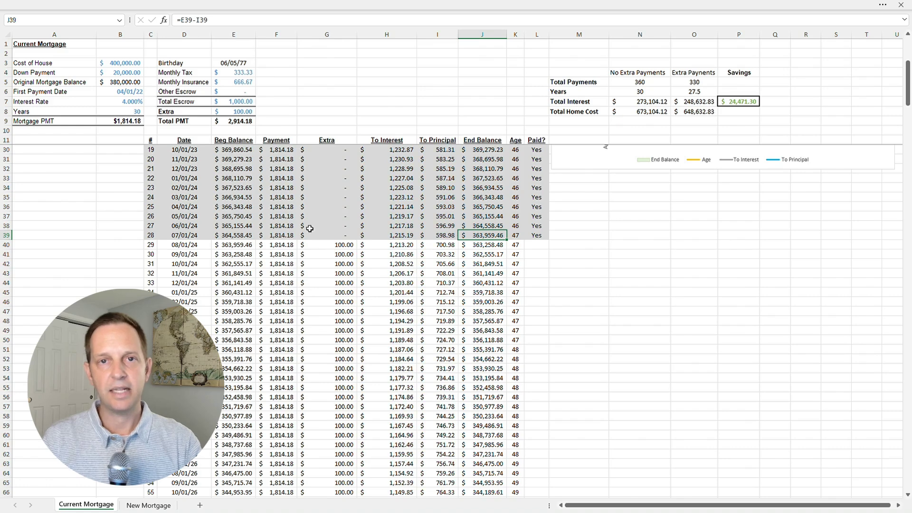
scroll(347, 232, "up", 3)
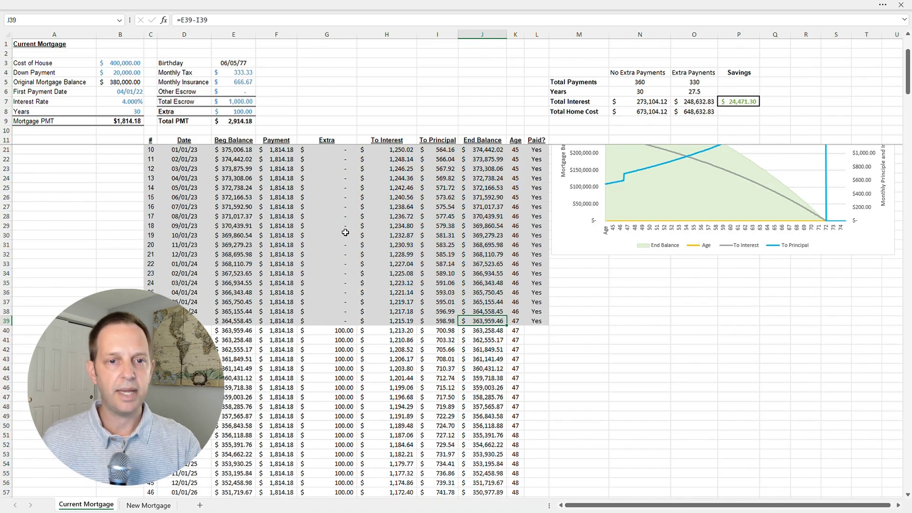
scroll(332, 232, "up", 3)
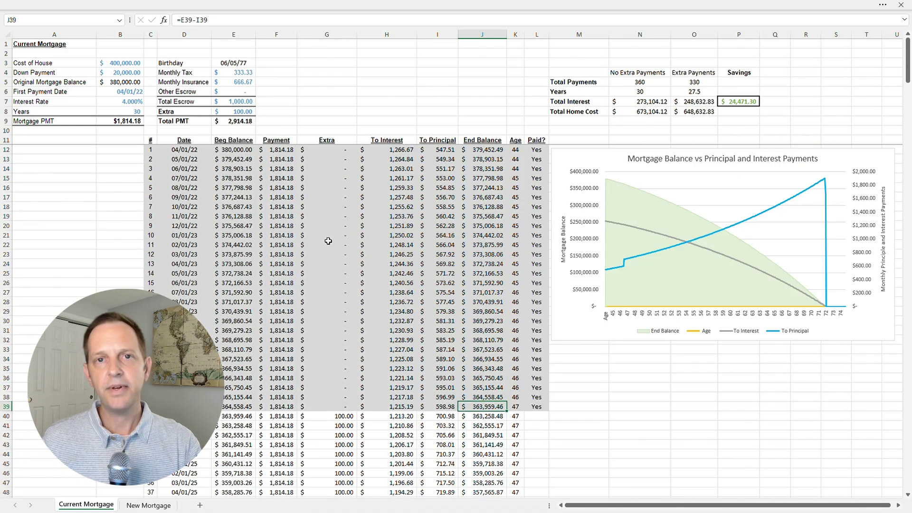
Enter 300 as the extra payment for the June and July 2022 rows
left_click(329, 170)
type("300")
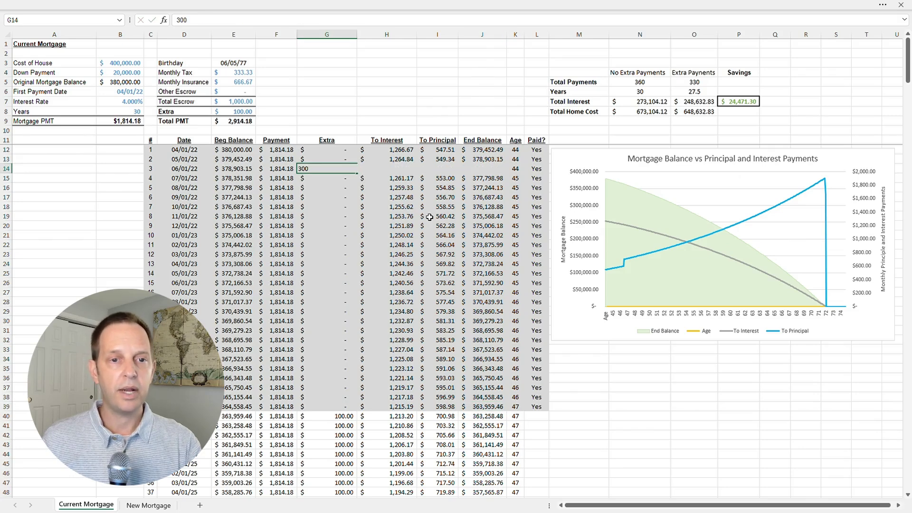
key("Return")
type("300")
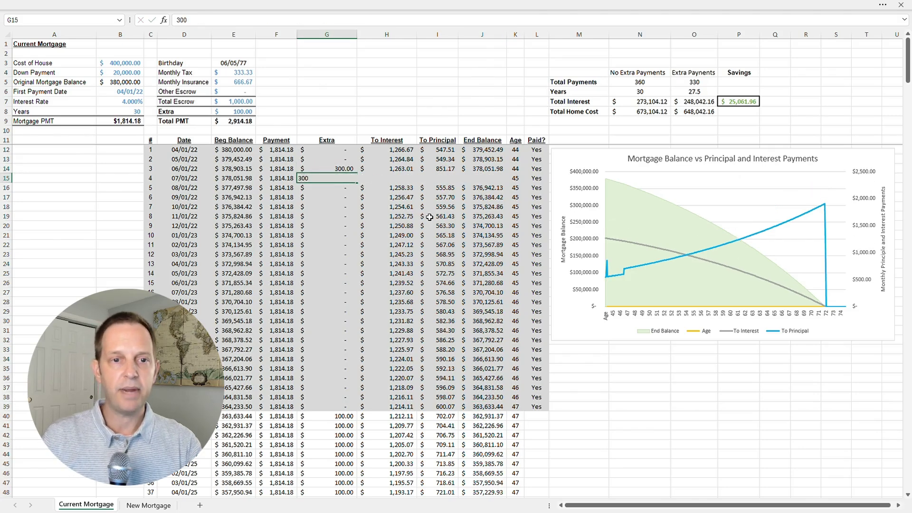
key("Return")
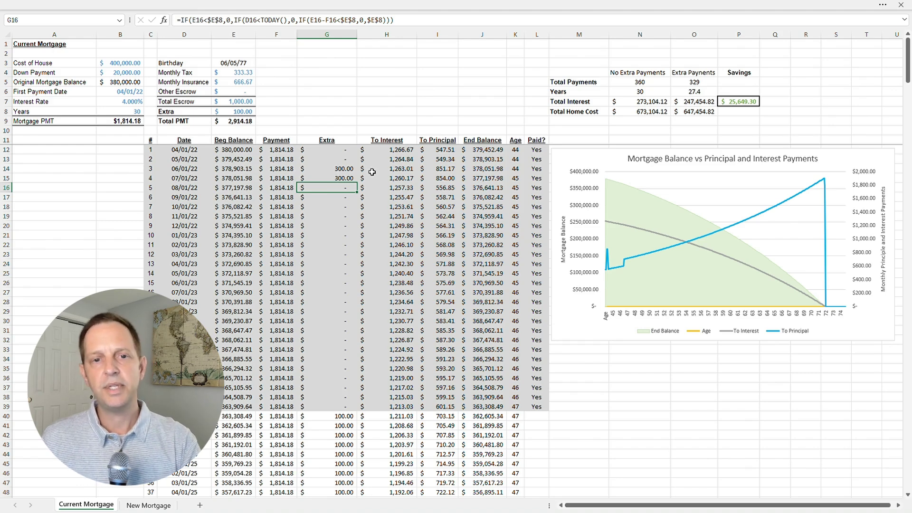
scroll(372, 172, "down", 2)
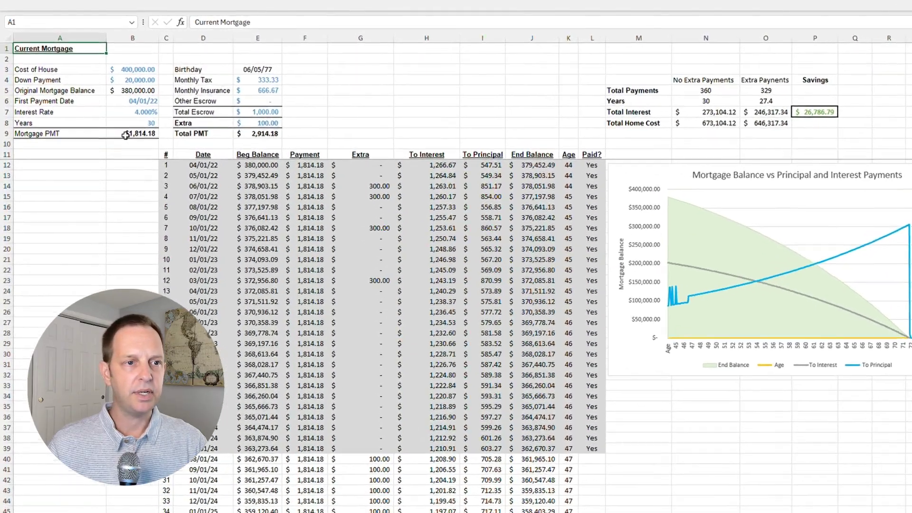
Review the B9 PMT formula and the row 12 beginning balance, payment and extra payment formulas
left_click(126, 123)
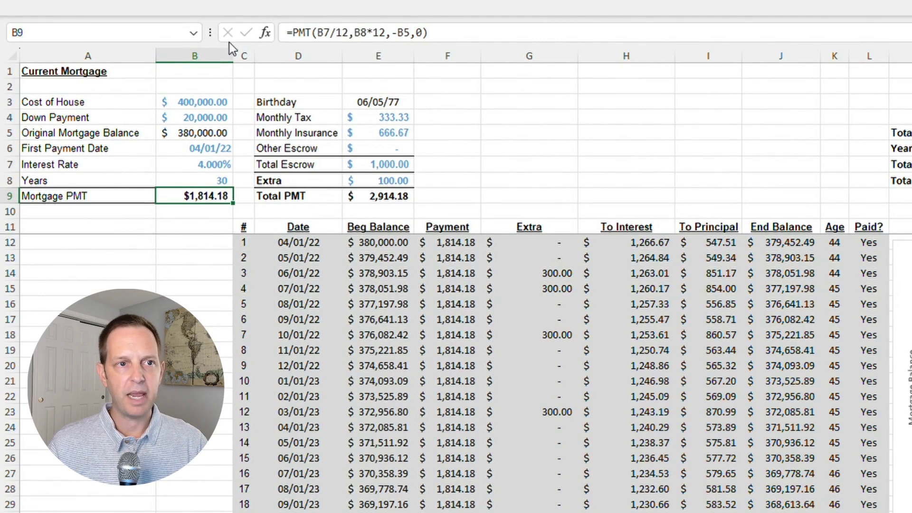
left_click(265, 32)
key("Escape")
left_click(361, 245)
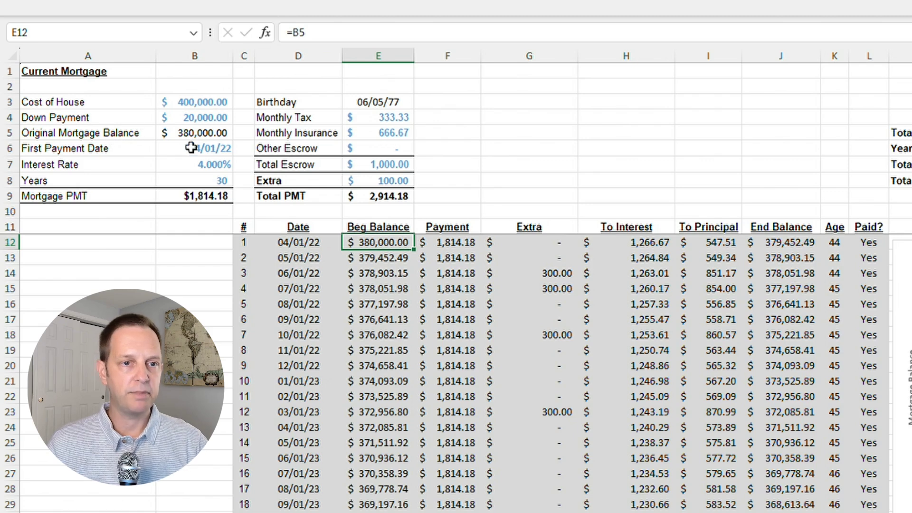
left_click(471, 246)
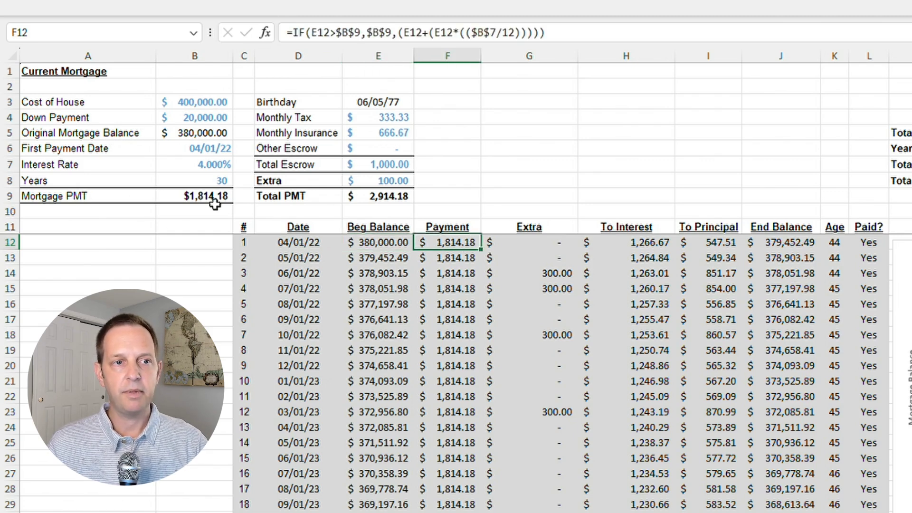
left_click(544, 248)
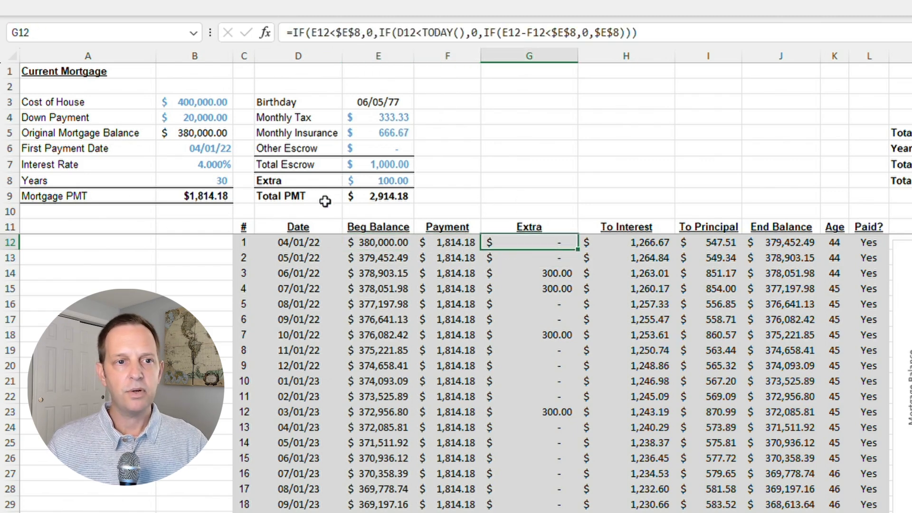
left_click(380, 181)
left_click(505, 240)
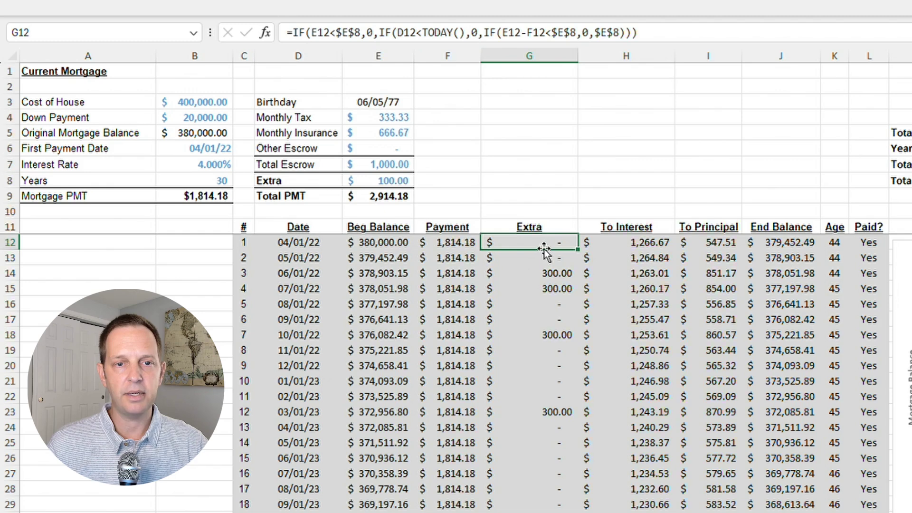
Review the interest, principal, end balance, date and age formulas, then select the birthday cell
left_click(613, 243)
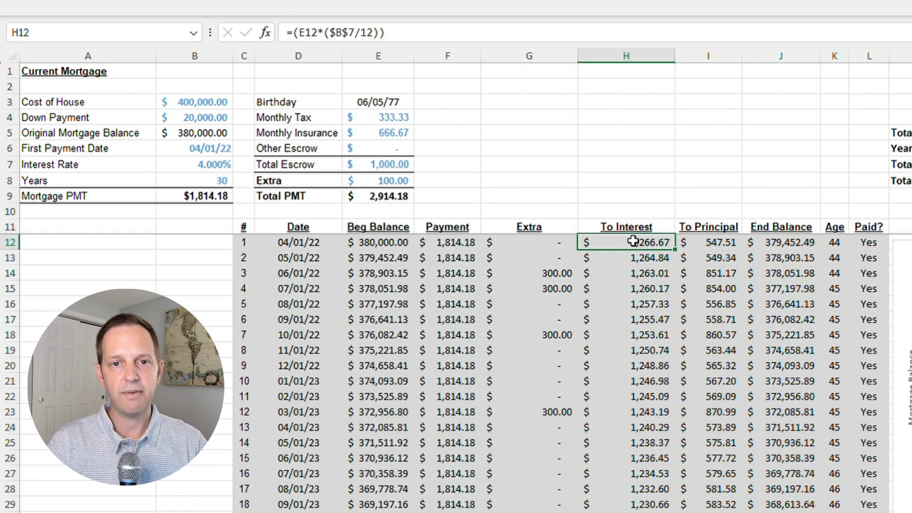
left_click(710, 243)
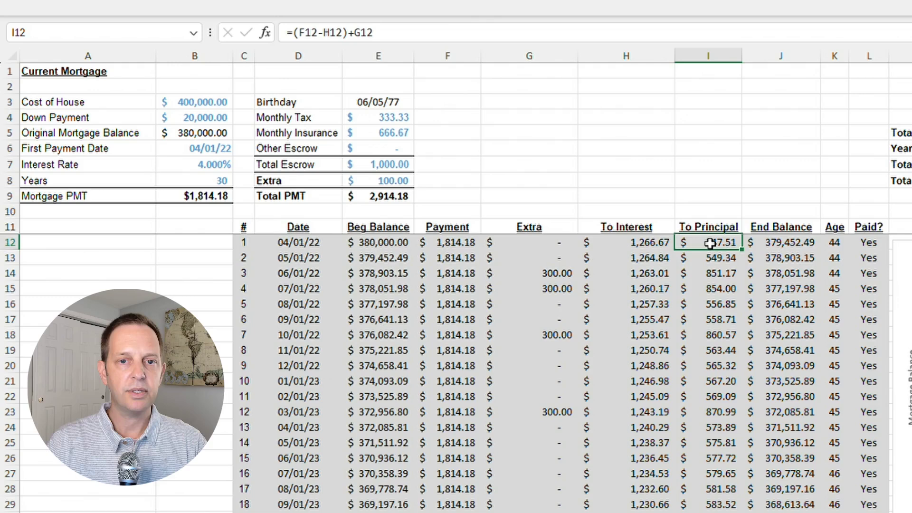
left_click(568, 241)
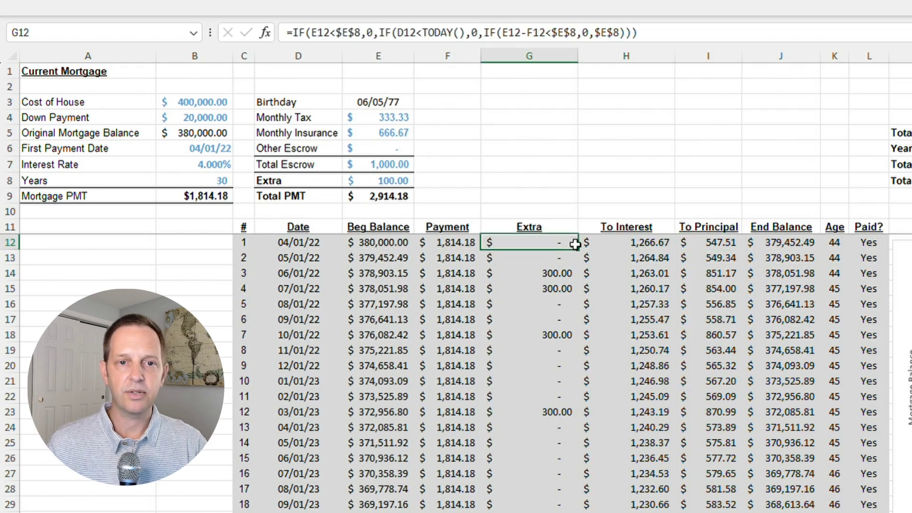
left_click(716, 240)
left_click(782, 242)
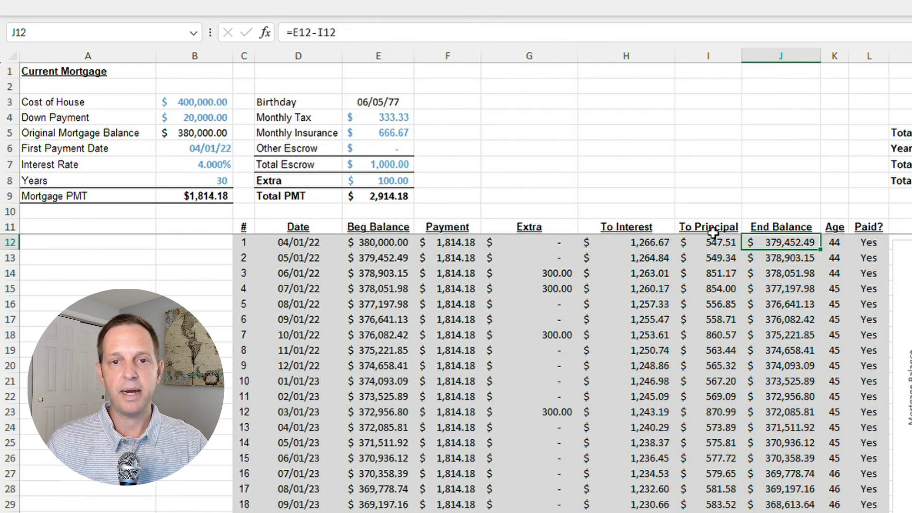
left_click(385, 259)
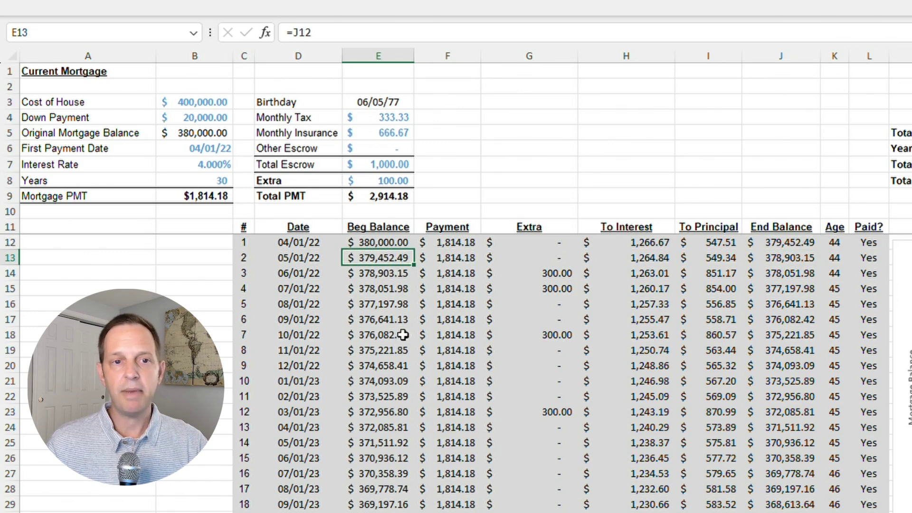
key("Left")
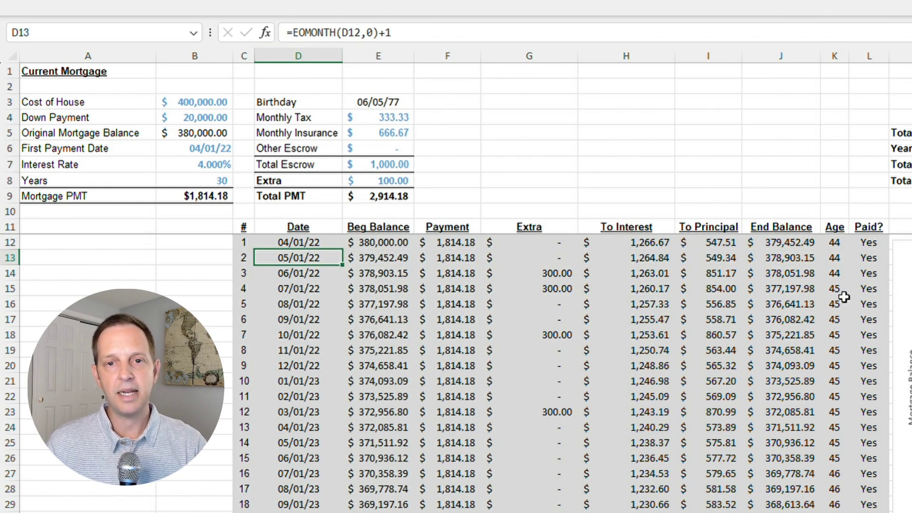
left_click(829, 260)
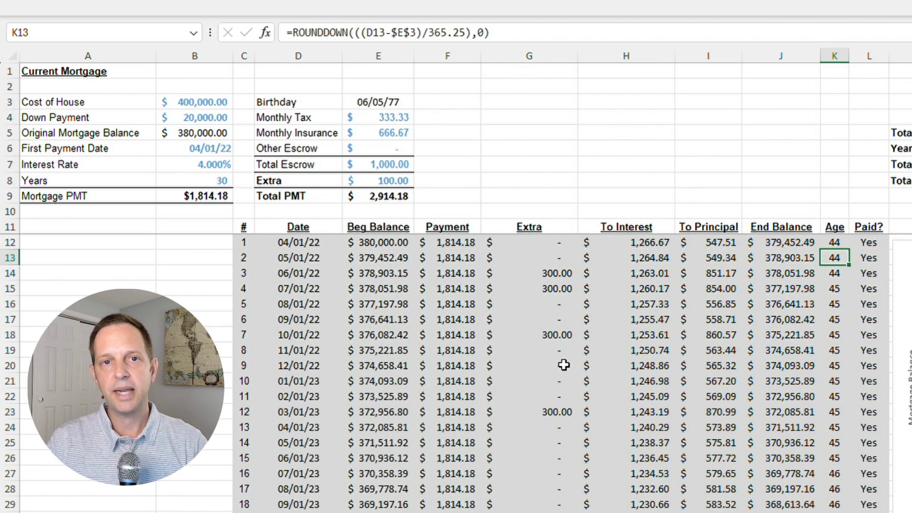
left_click(358, 104)
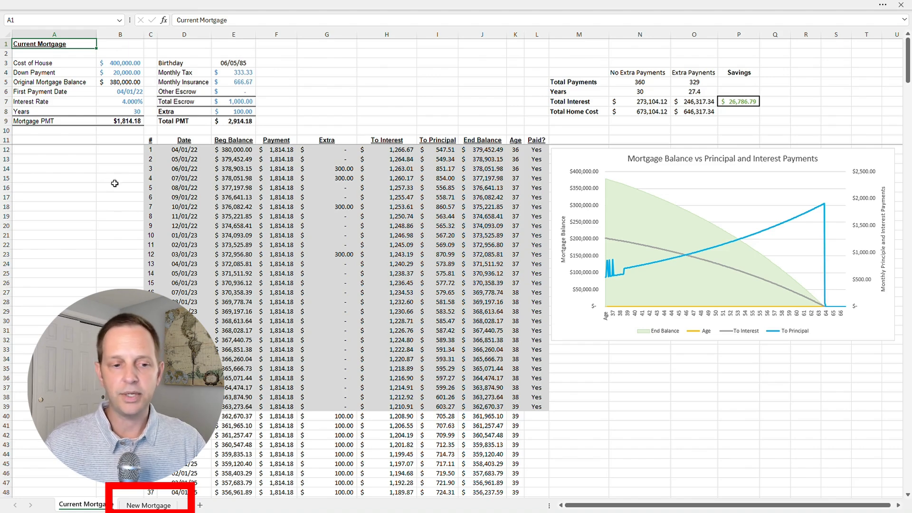
Look at the New Mortgage sheet, then return to the Current Mortgage sheet
left_click(149, 505)
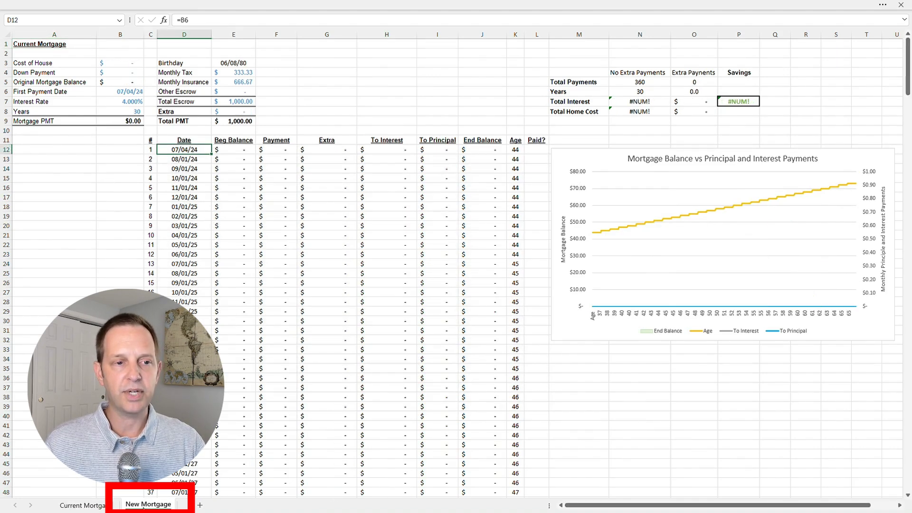
left_click(92, 506)
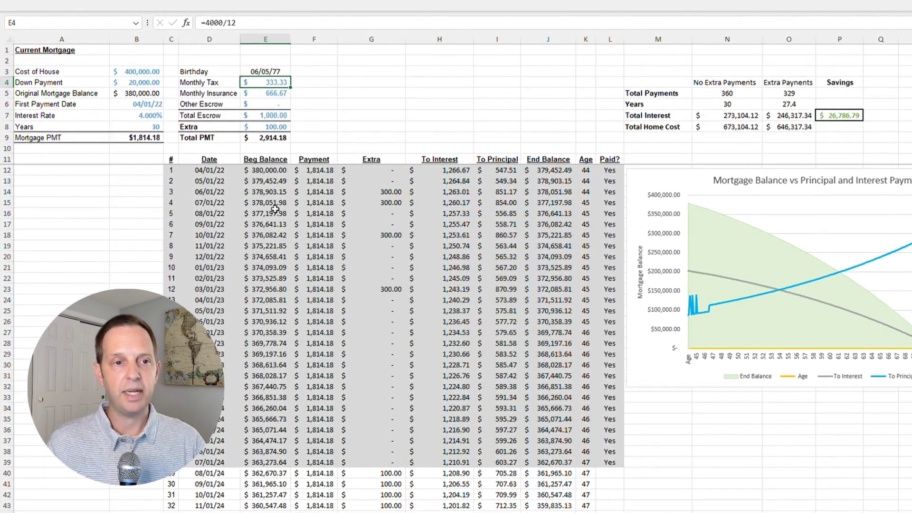
Check the age formula, then select the $218,672.49 end balance at the 07/01/37 age-60 row
left_click(592, 170)
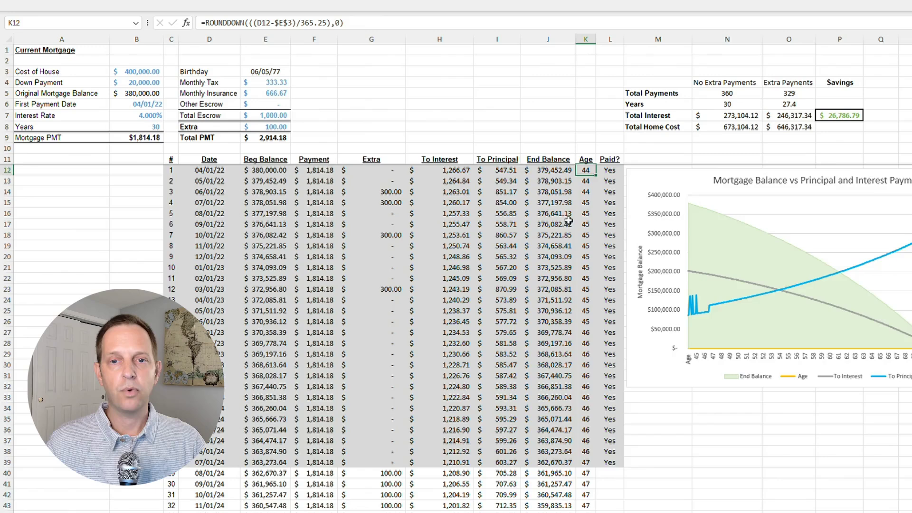
scroll(565, 239, "down", 5)
left_click(586, 311)
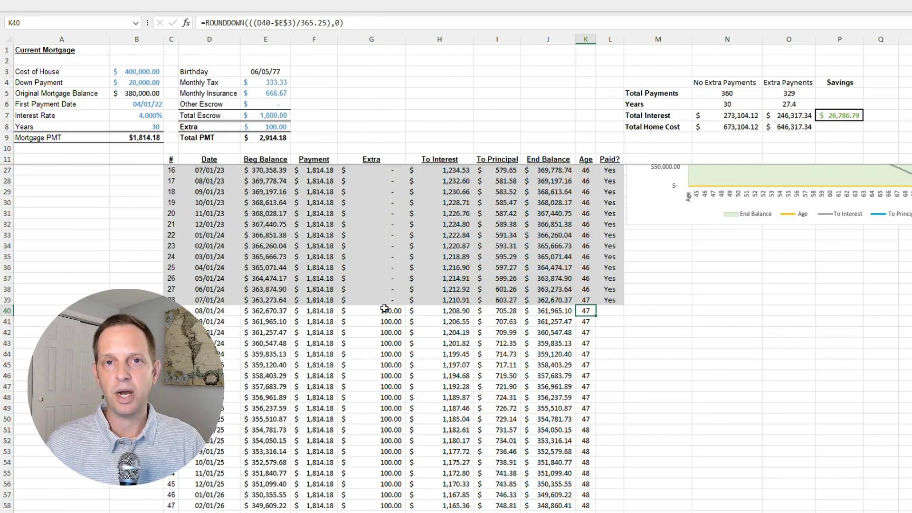
scroll(470, 338, "down", 4)
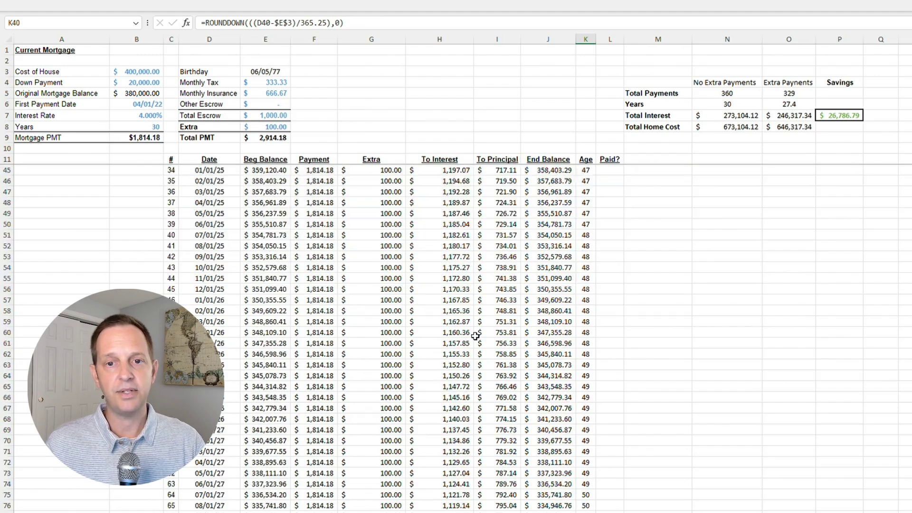
key("ctrl+Home")
scroll(556, 321, "down", 12)
scroll(556, 320, "down", 20)
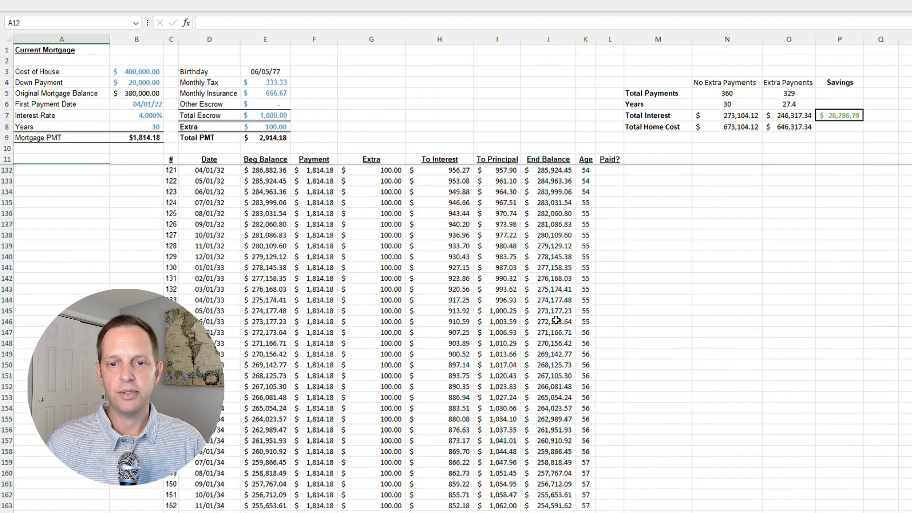
scroll(556, 321, "down", 17)
left_click(554, 300)
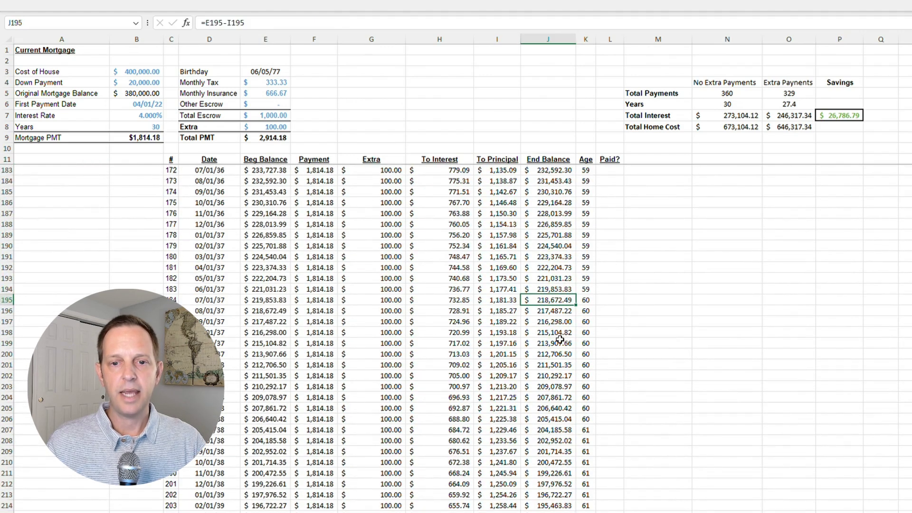
Goal Seek J195 to 0 by changing E8, giving a $1,176.83 extra payment
left_click(317, 5)
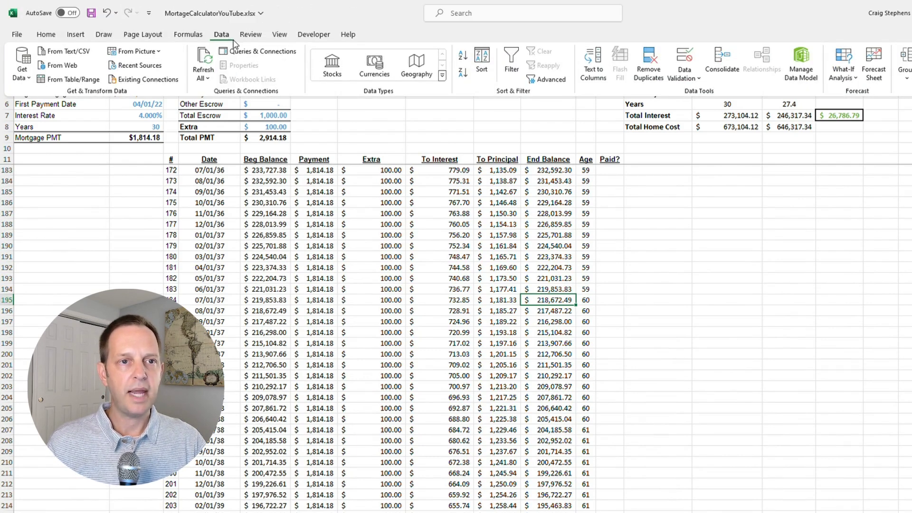
left_click(843, 75)
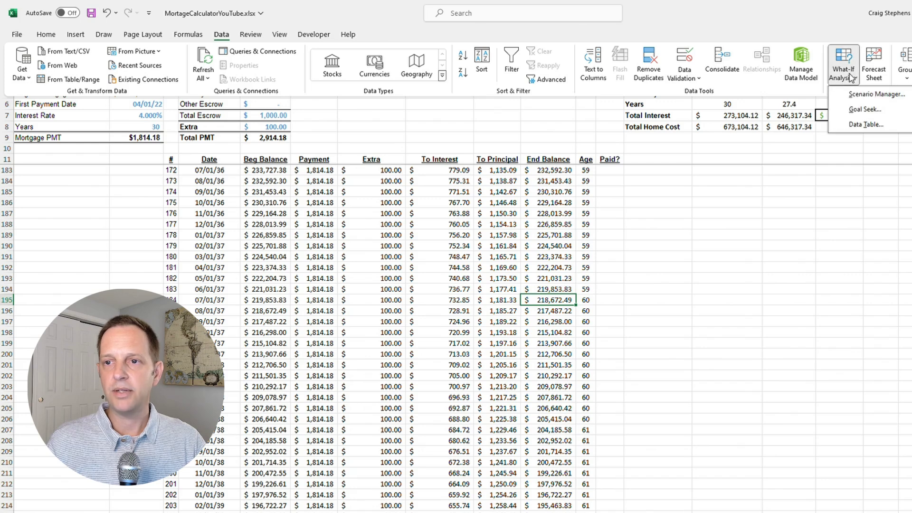
left_click(859, 114)
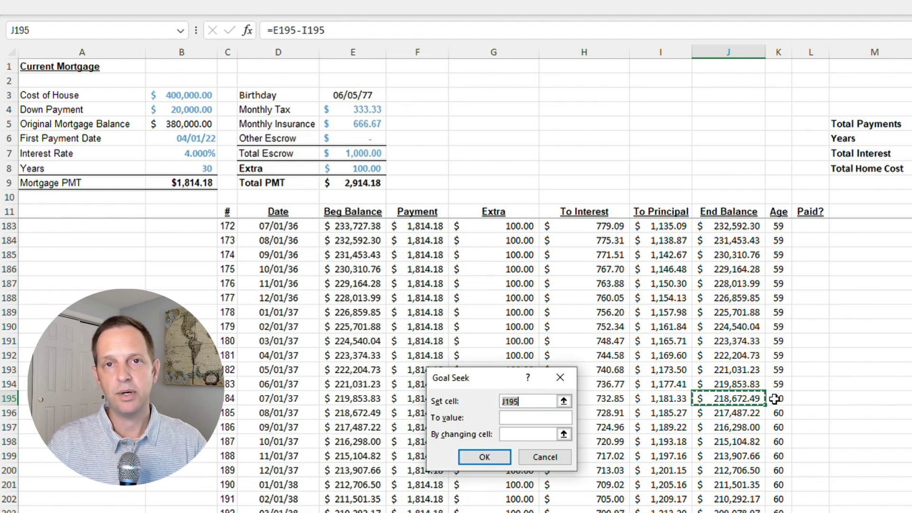
left_click(534, 417)
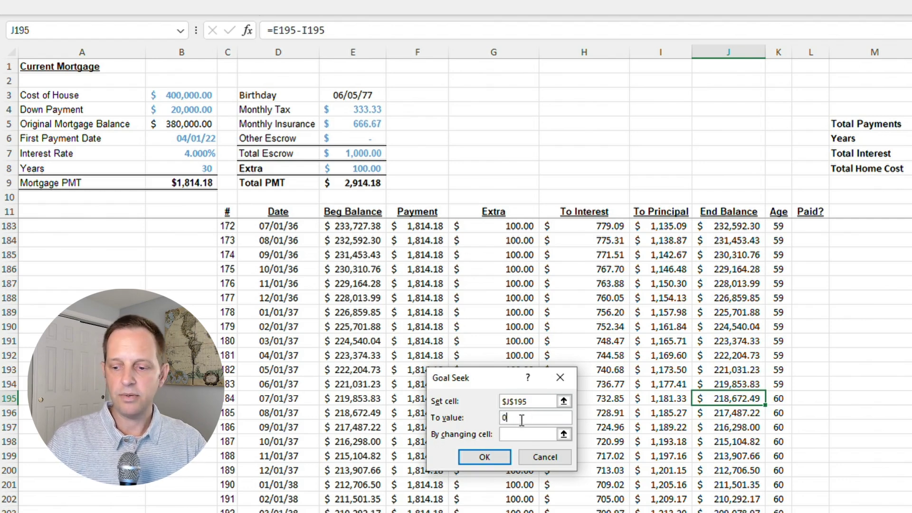
left_click(523, 436)
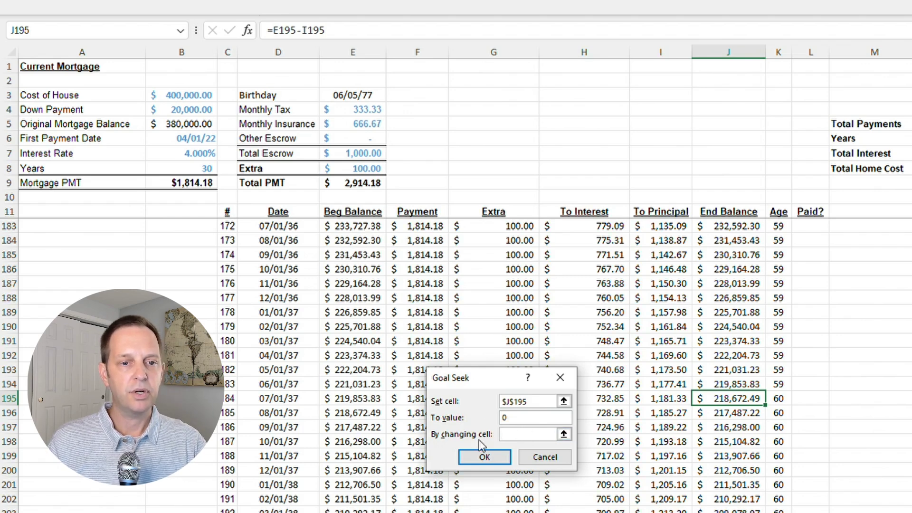
left_click(353, 166)
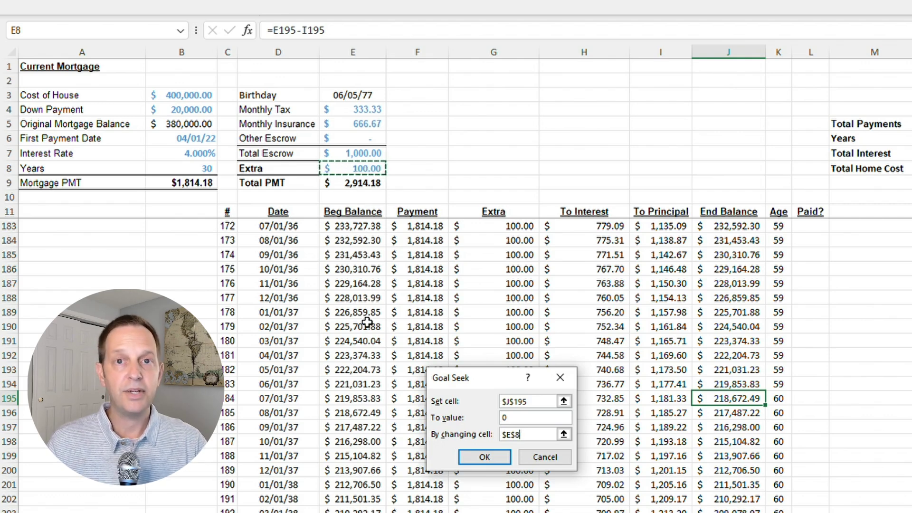
left_click(470, 461)
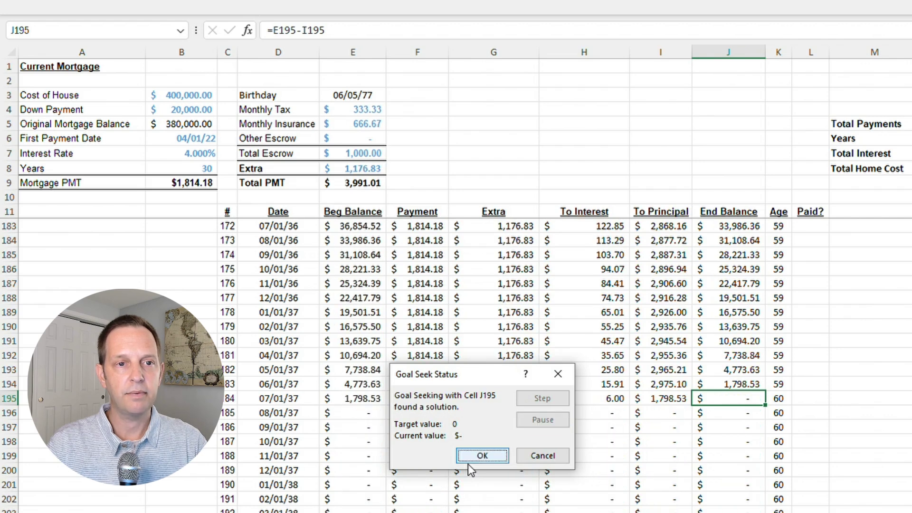
left_click(469, 460)
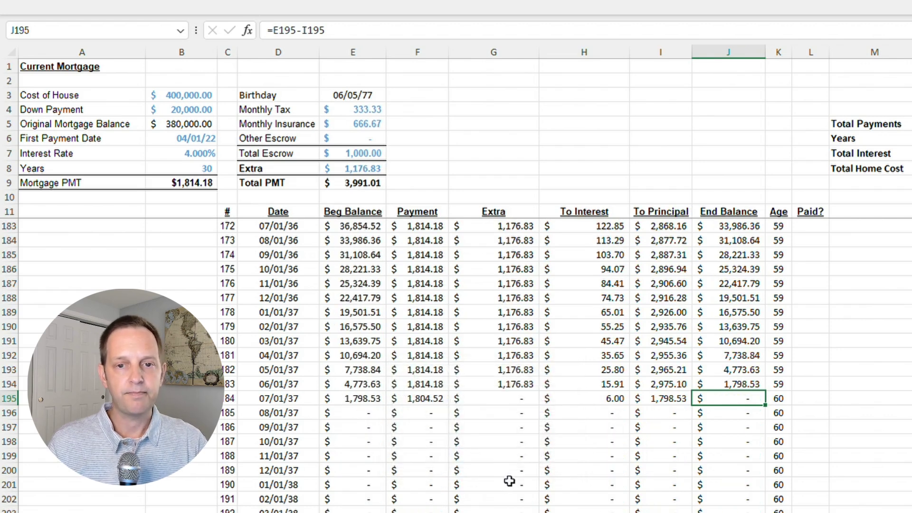
Reset the Extra payment in E8 to 0 and review the recalculated schedule
scroll(509, 481, "up", 20)
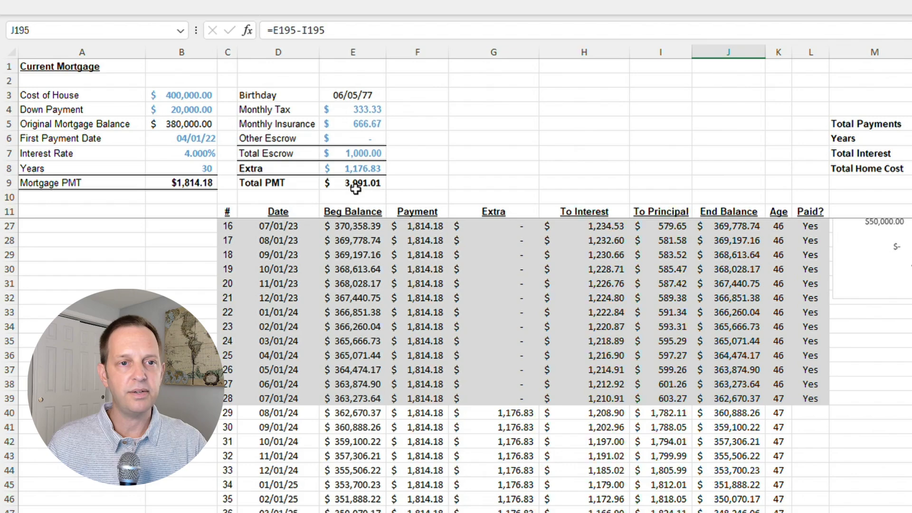
scroll(551, 484, "down", 8)
scroll(561, 485, "down", 20)
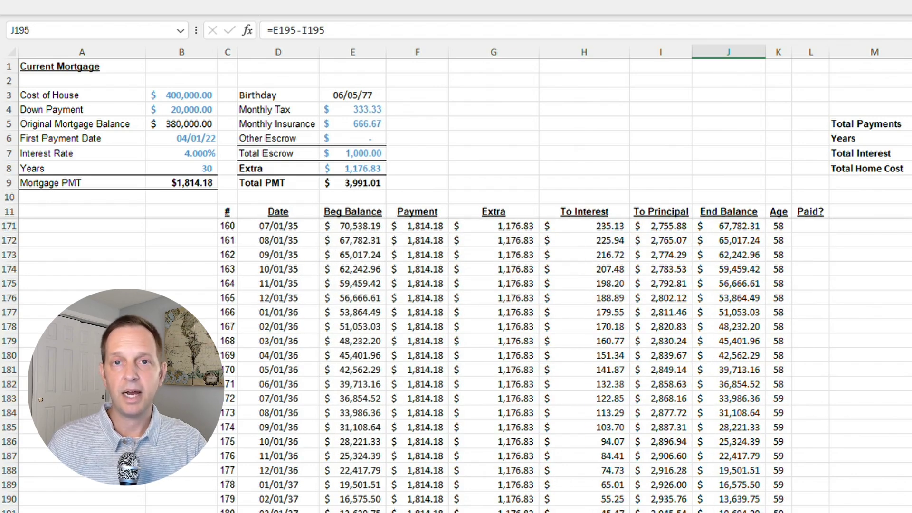
scroll(464, 473, "up", 2)
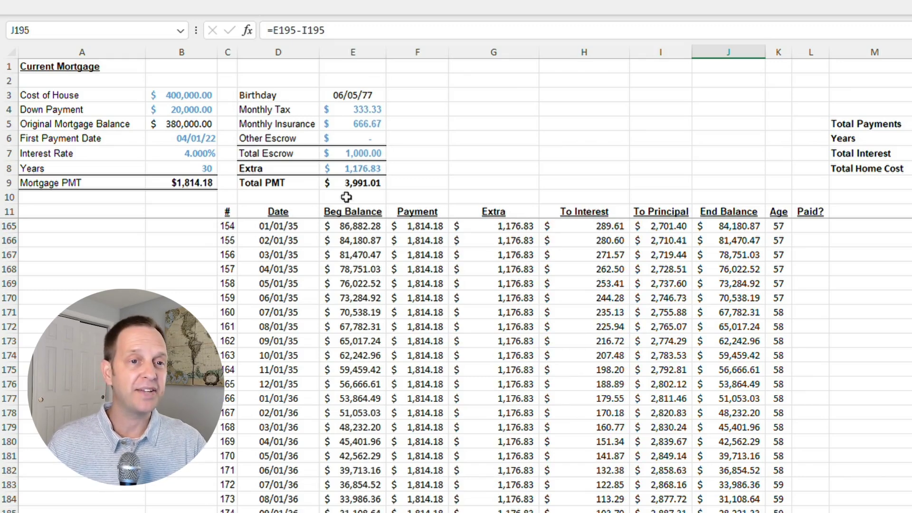
left_click(347, 169)
type("0")
key("Return")
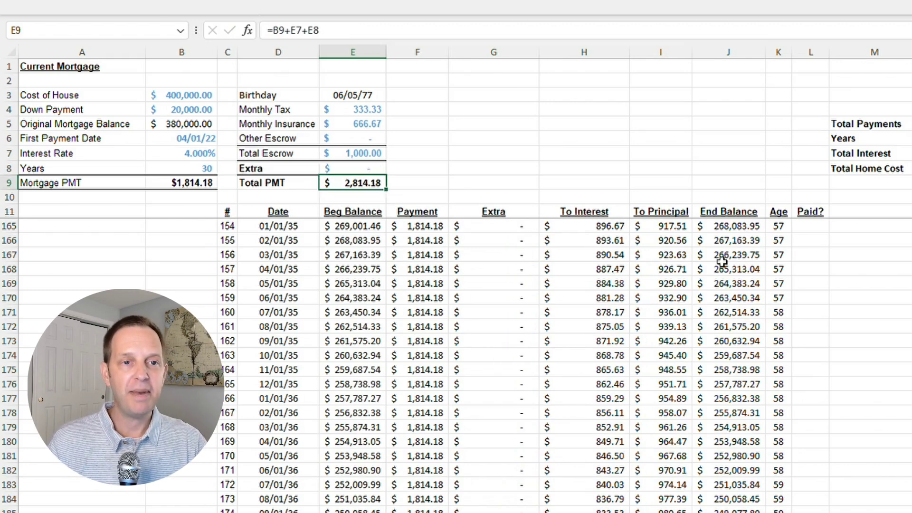
scroll(784, 451, "down", 15)
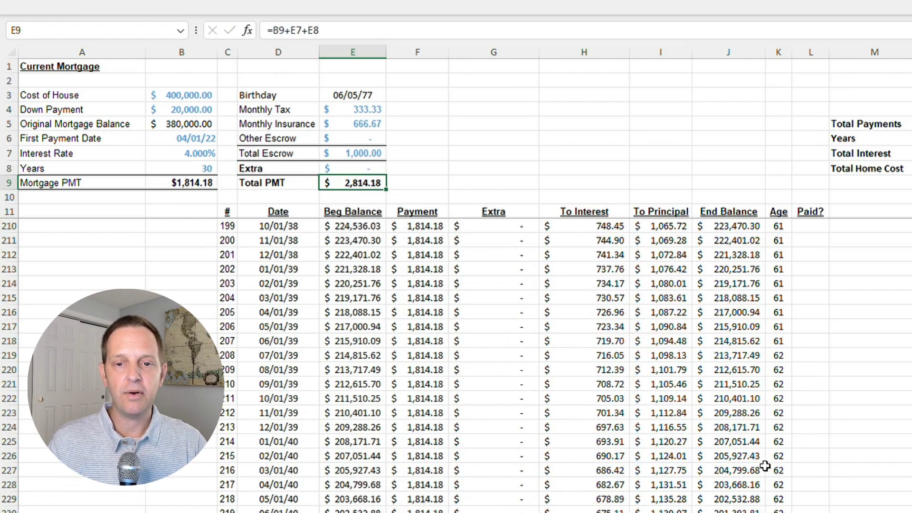
scroll(755, 478, "down", 2)
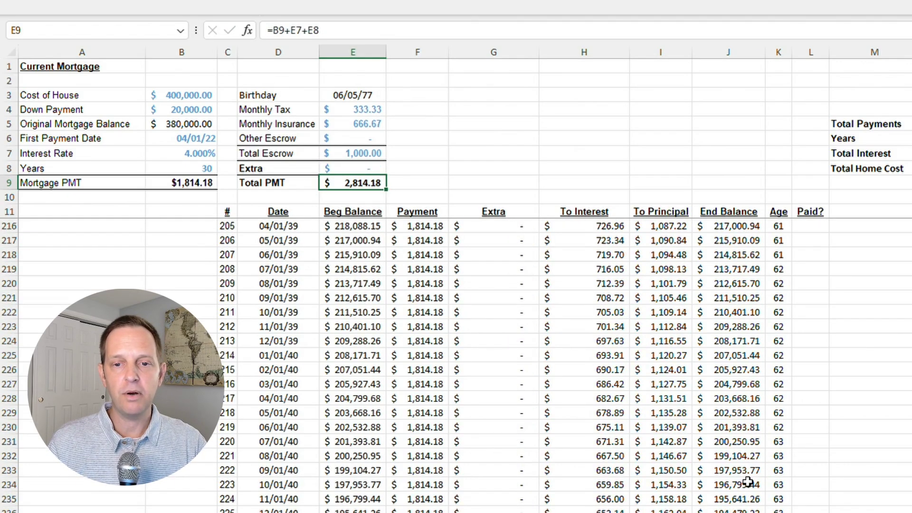
Goal Seek end balance J231 to 0 by changing Extra payment E8, yielding $749.07
left_click(744, 444)
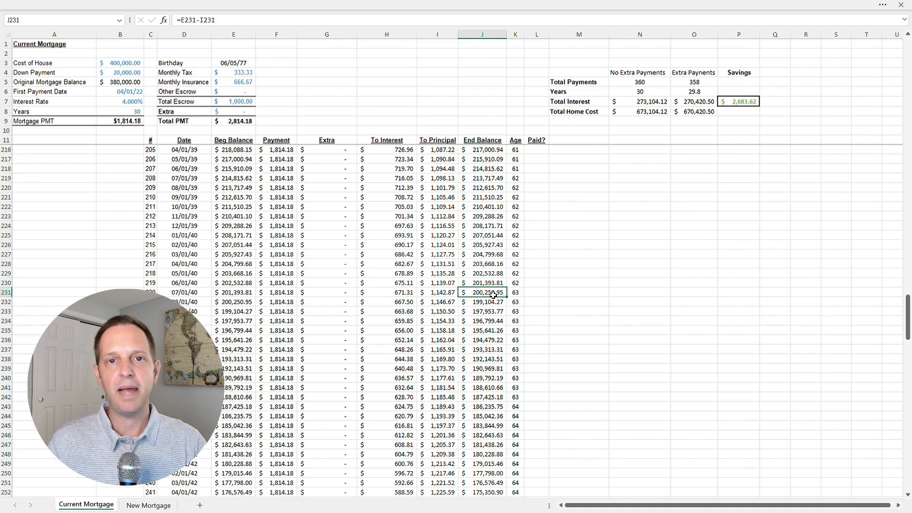
mouse_move(172, 6)
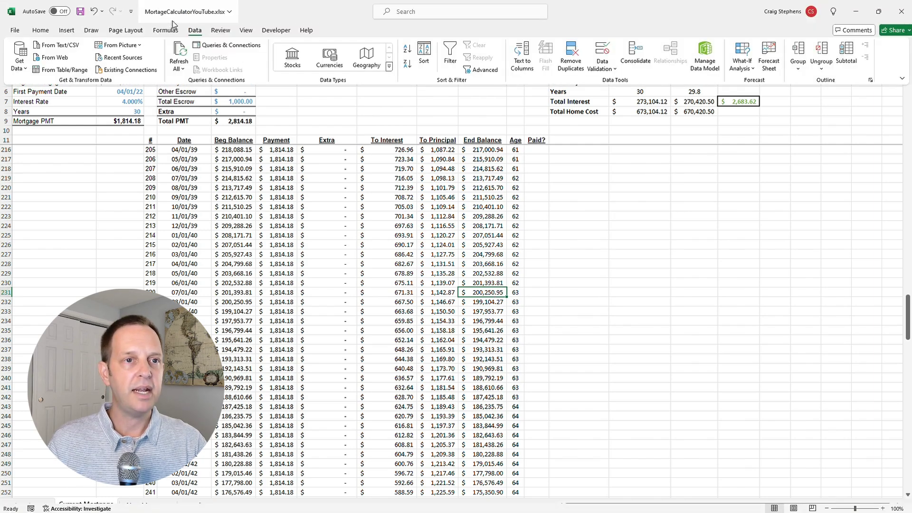
left_click(742, 62)
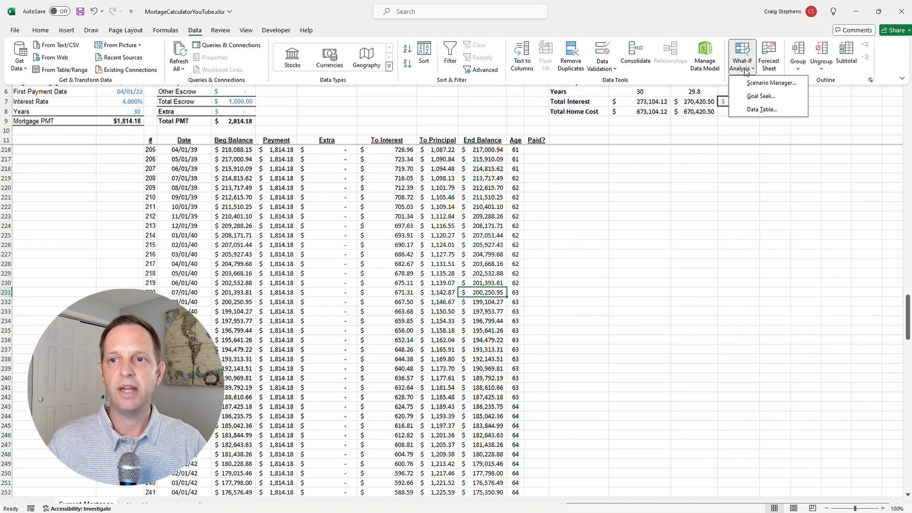
left_click(751, 96)
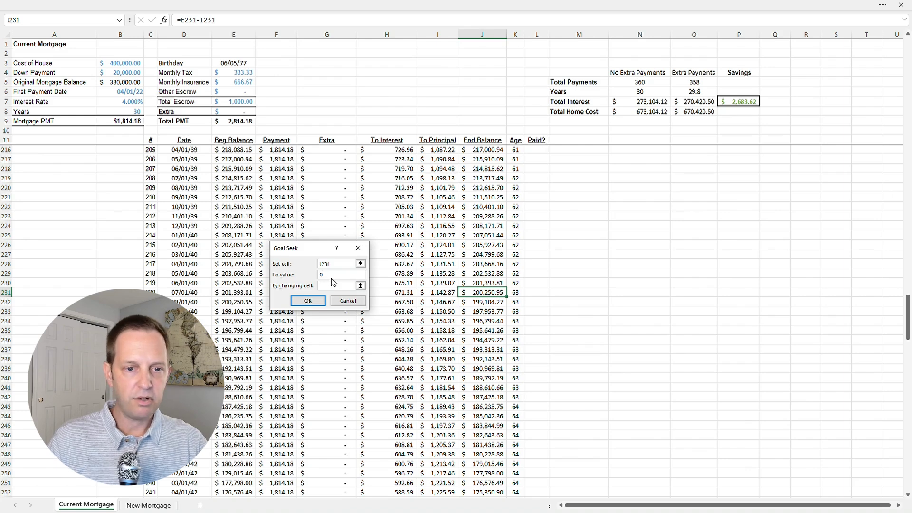
type("0")
left_click(332, 285)
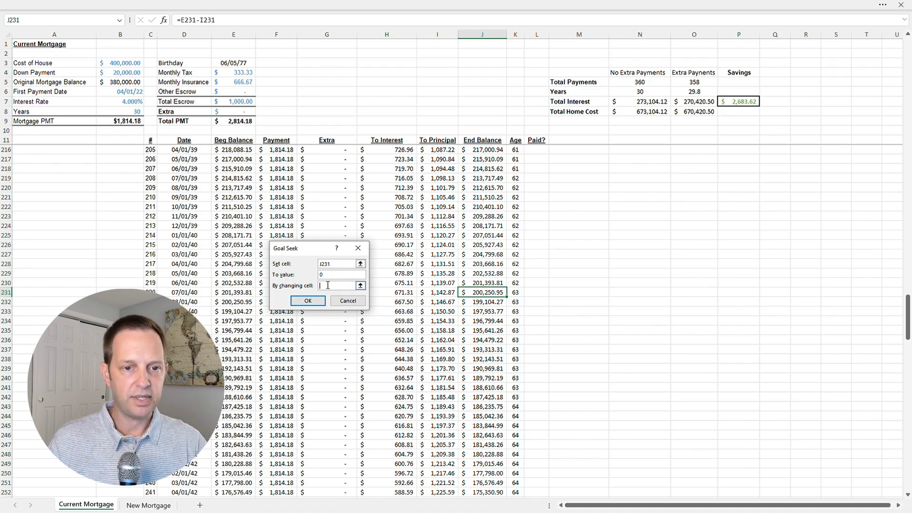
left_click(223, 109)
left_click(304, 301)
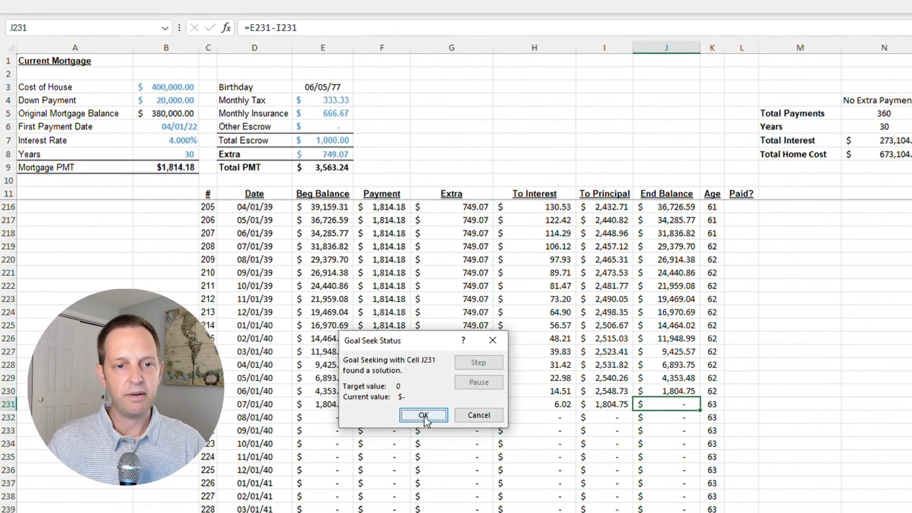
left_click(424, 417)
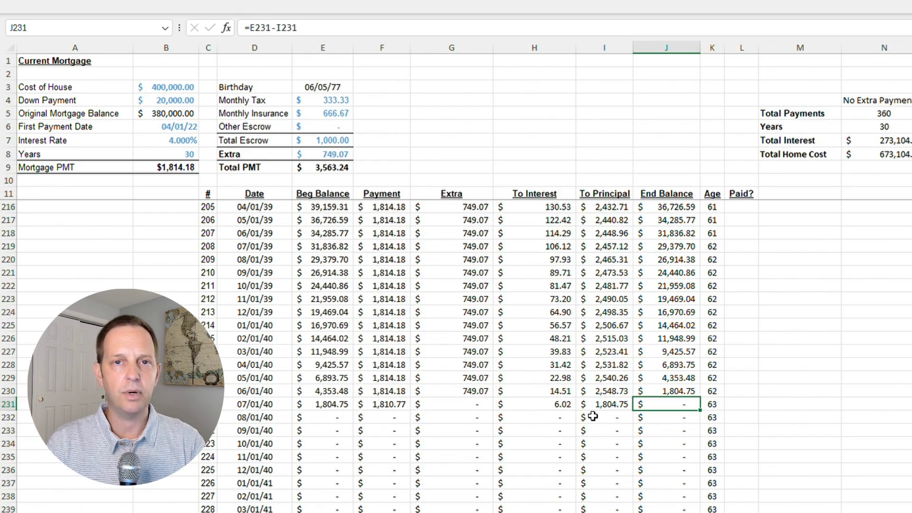
Inspect the Extra column formula in G33 and the earlier one-off 300 payment in G23
scroll(500, 429, "up", 20)
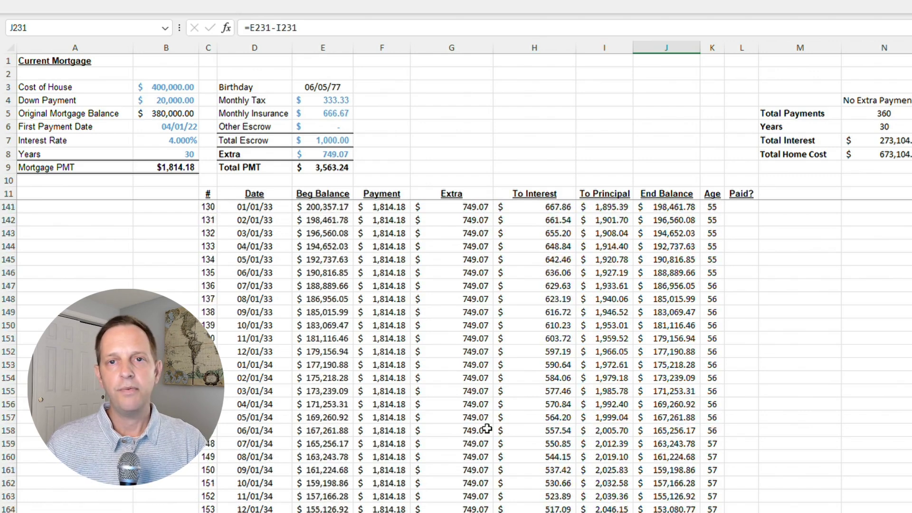
scroll(500, 433, "up", 20)
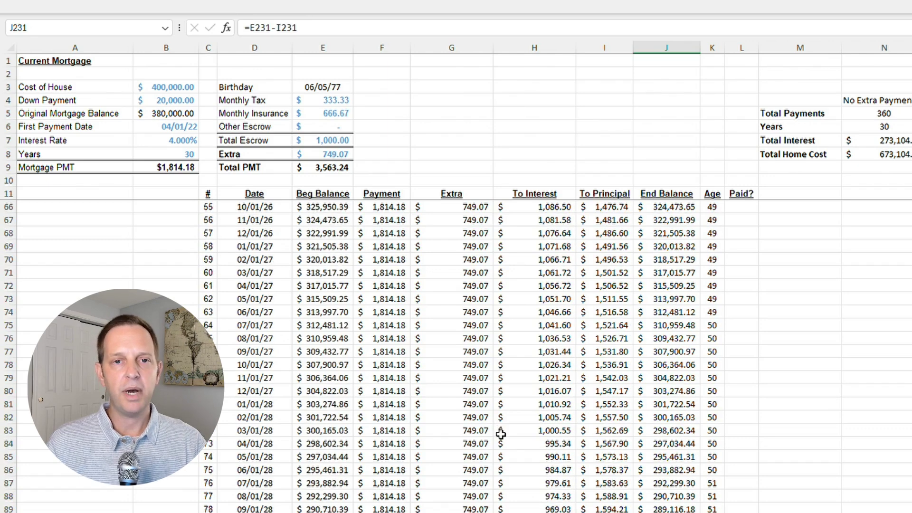
left_click(465, 479)
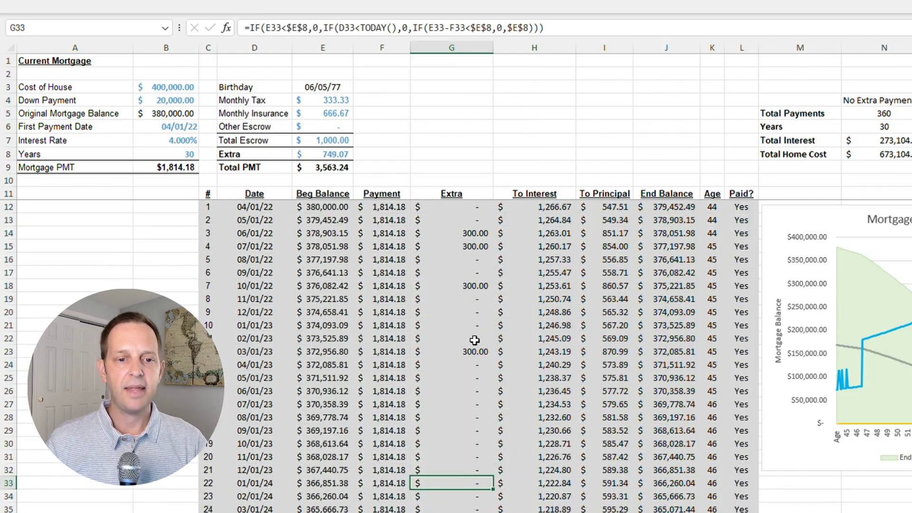
left_click(474, 349)
scroll(472, 363, "down", 5)
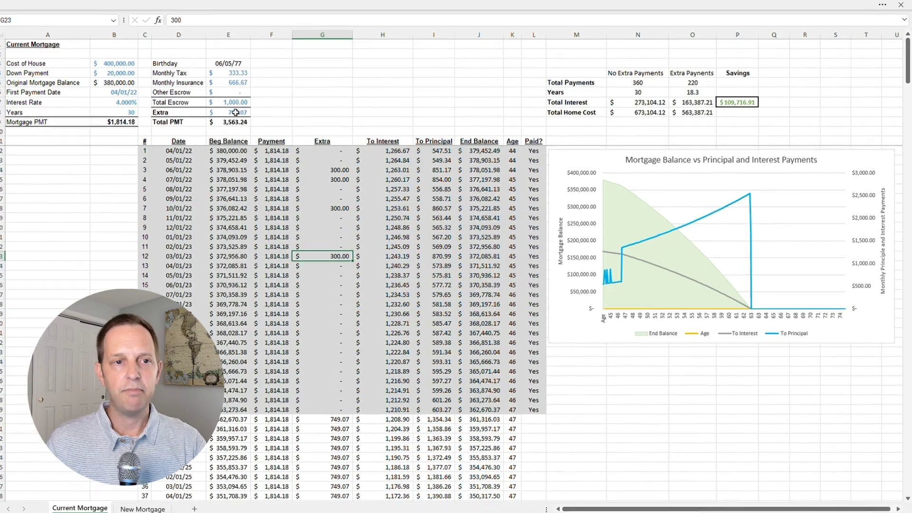
left_click(331, 154)
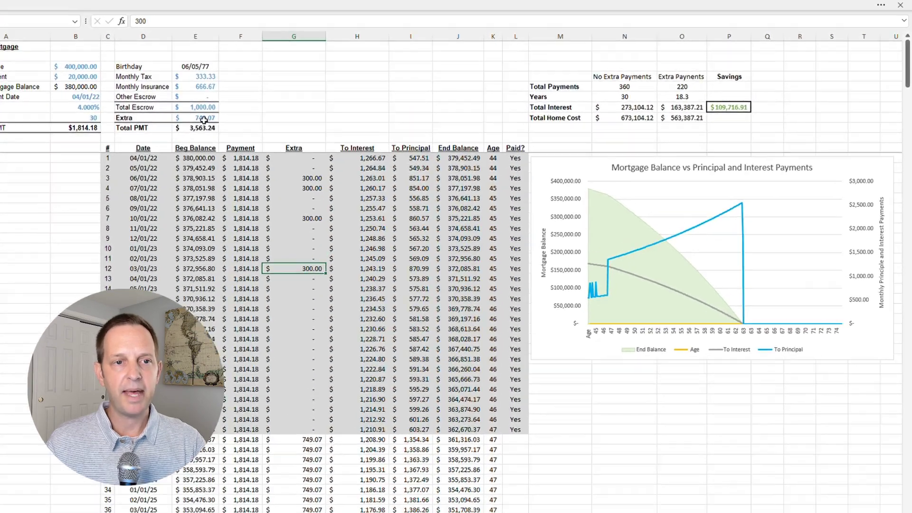